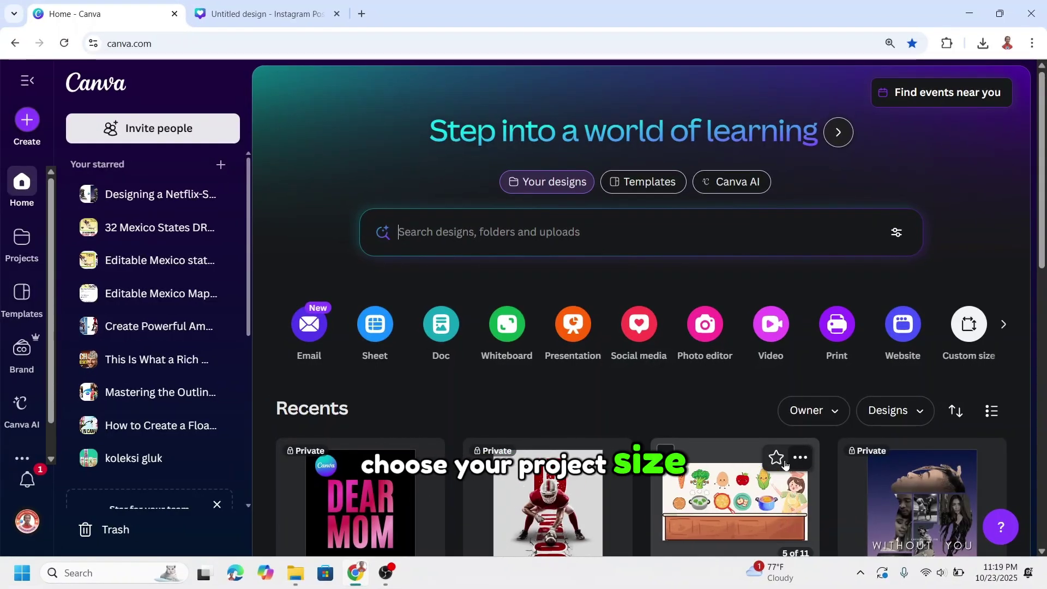
# Step: Create a blank social media design in the Instagram Post (4:5) format
pyautogui.click(642, 326)
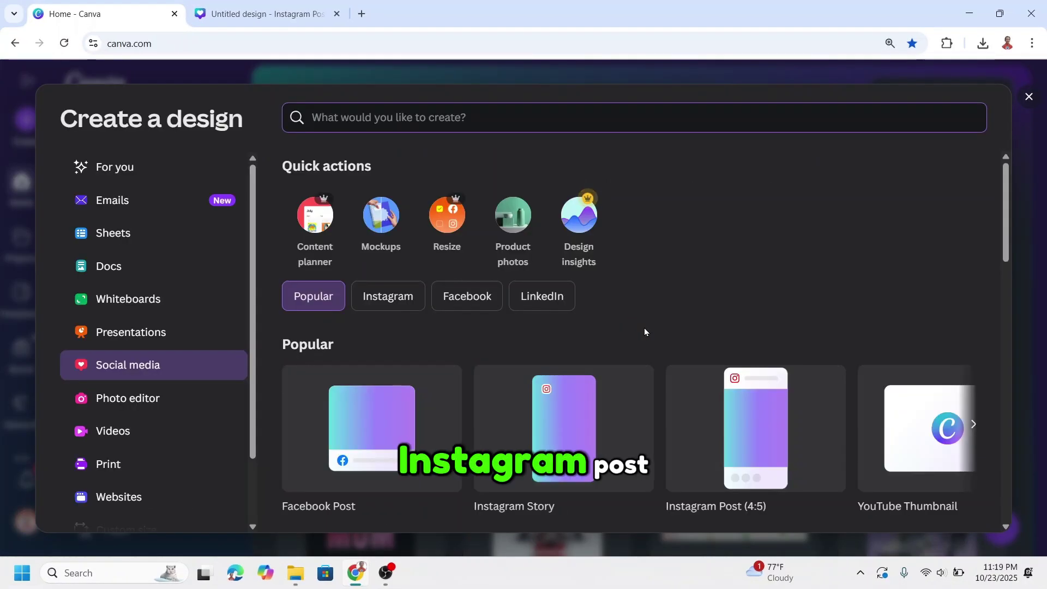
pyautogui.click(769, 431)
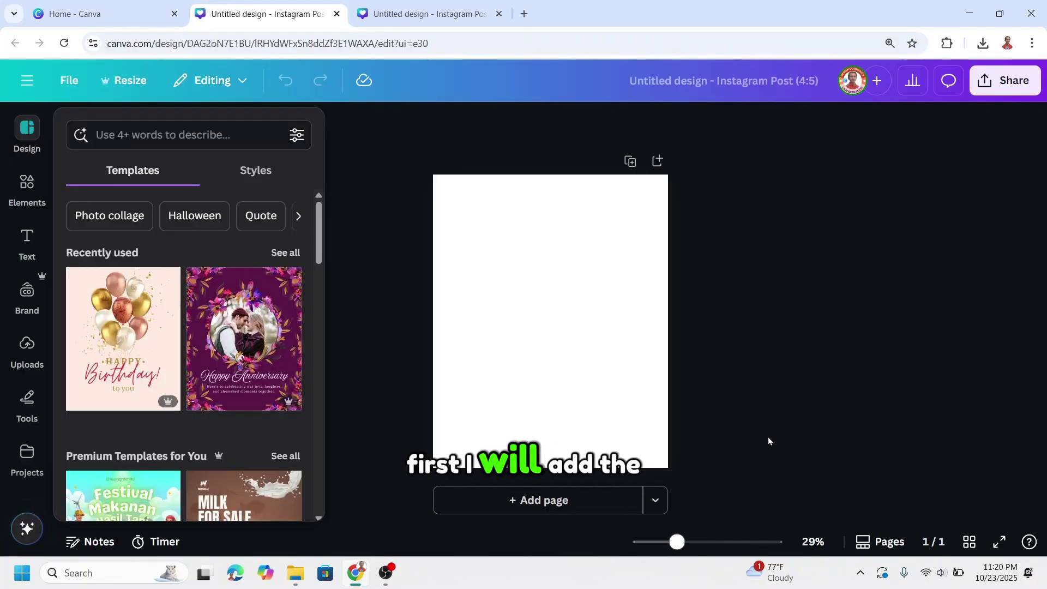
# Step: Add the recently used light grey concrete wall image to the page and set it as the background
pyautogui.click(22, 190)
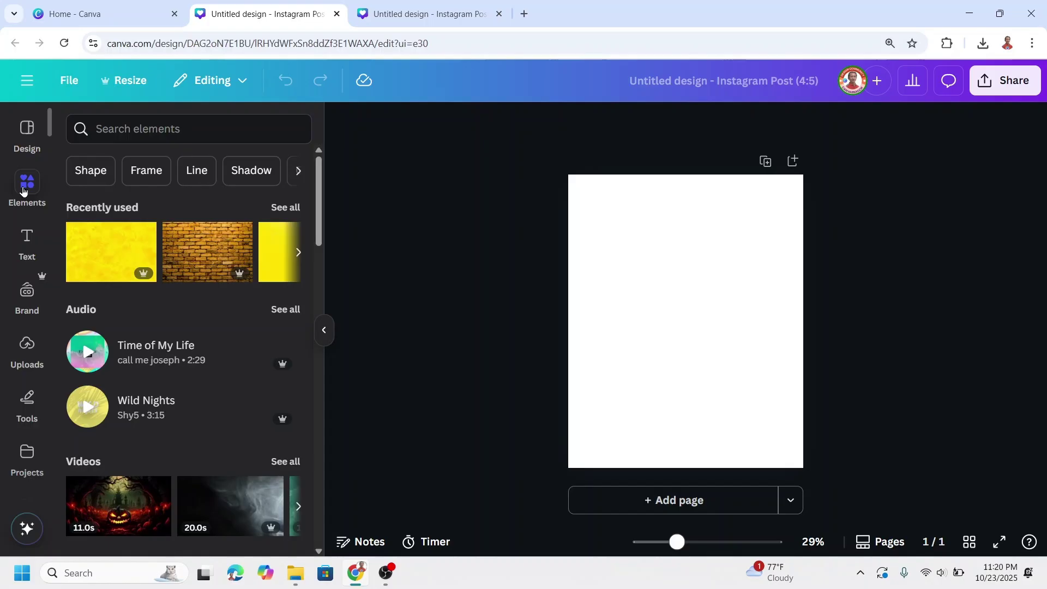
pyautogui.click(286, 208)
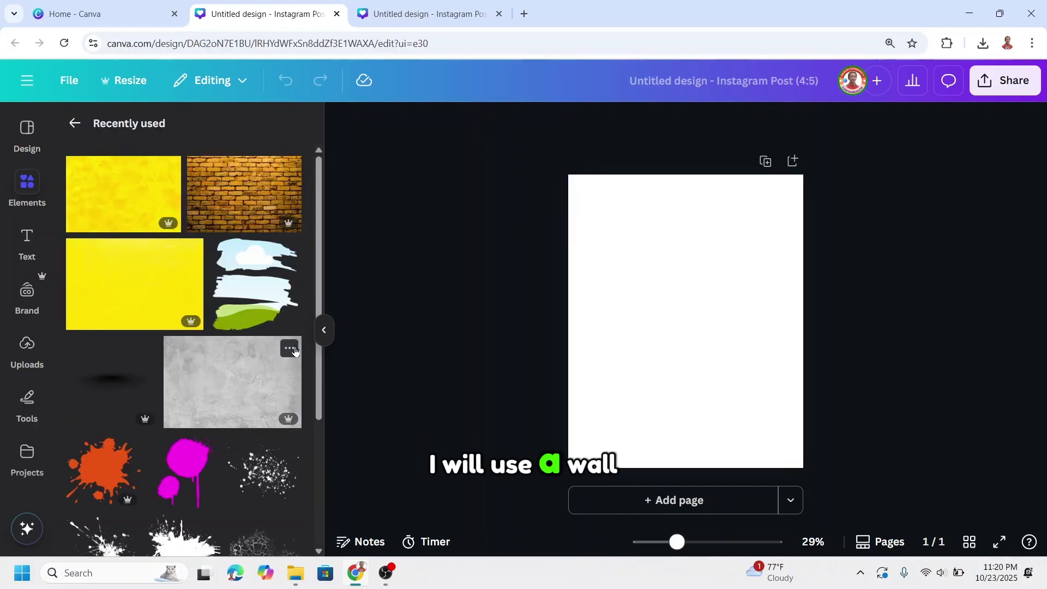
pyautogui.click(290, 348)
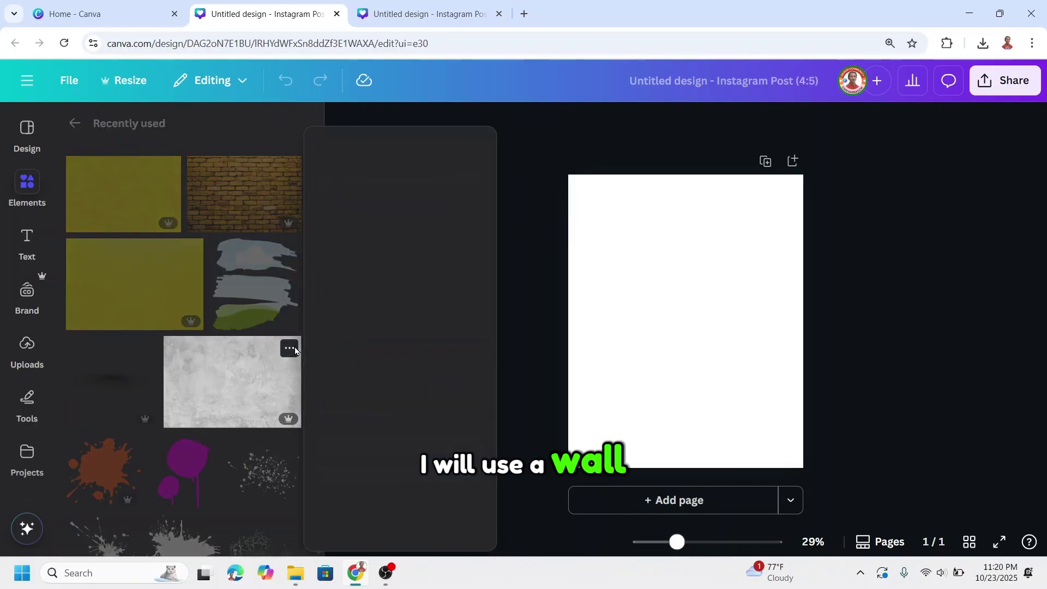
pyautogui.click(259, 385)
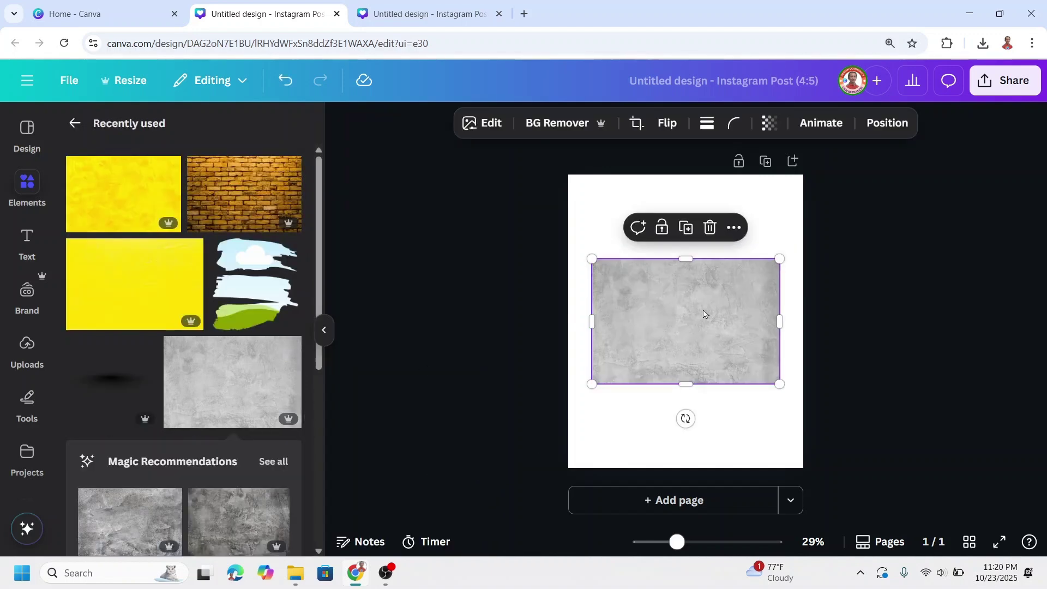
pyautogui.rightClick(704, 314)
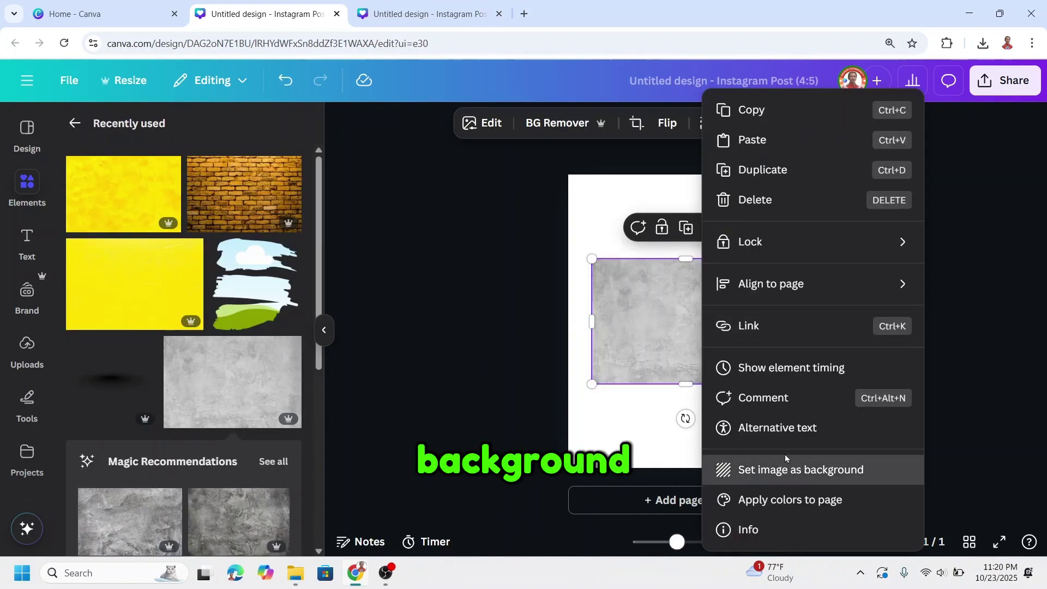
pyautogui.click(769, 468)
# Step: Set the wall background's transparency to 75
pyautogui.click(831, 123)
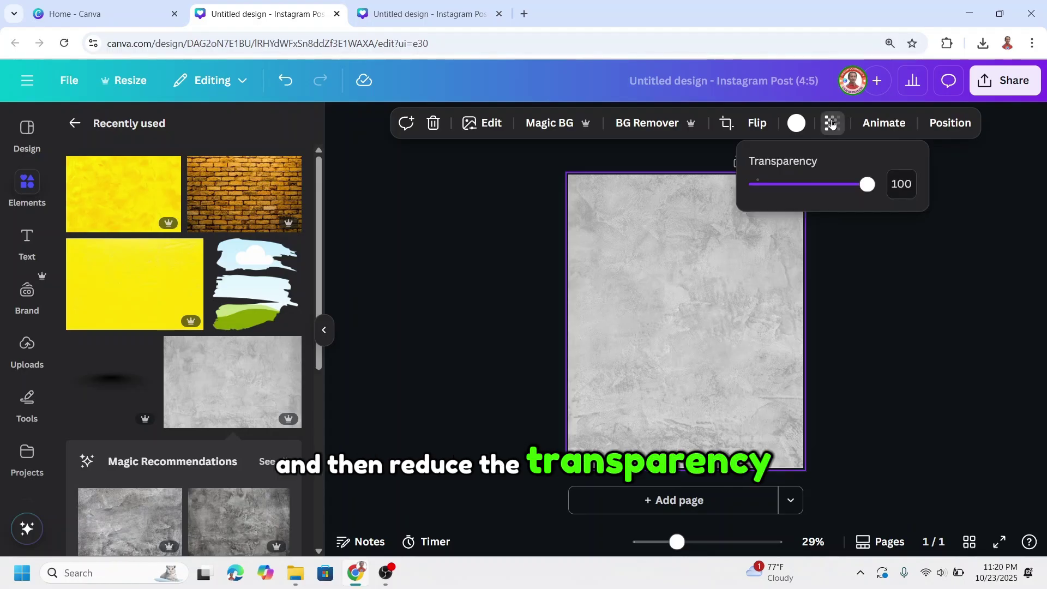
pyautogui.click(899, 183)
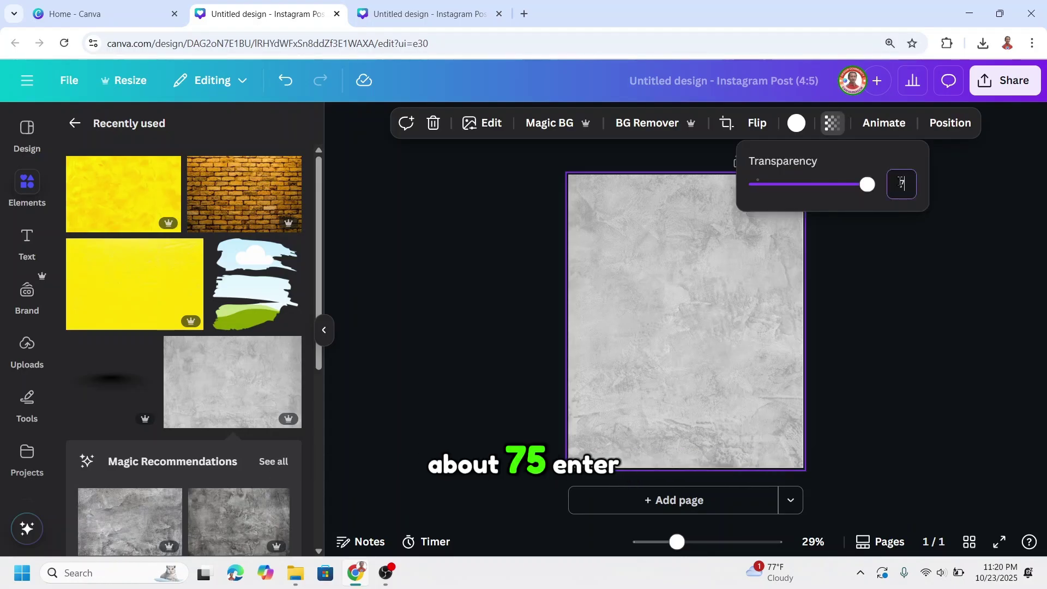
pyautogui.press('Return')
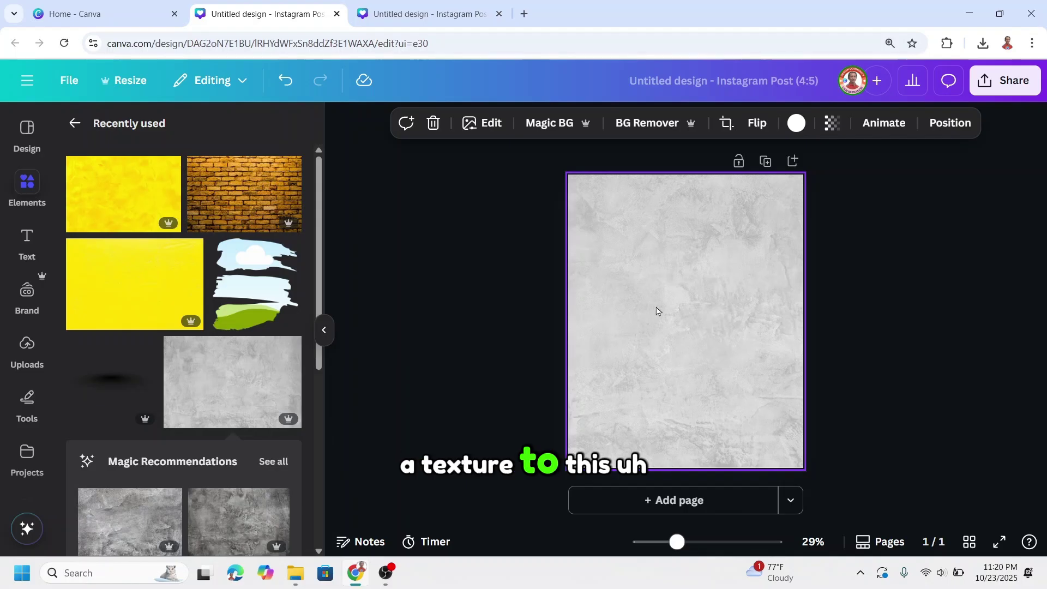
# Step: Add the "Grunge crack texture background" graphic and enlarge it to nearly the page's width across the middle
pyautogui.scroll(-5, 234, 393)
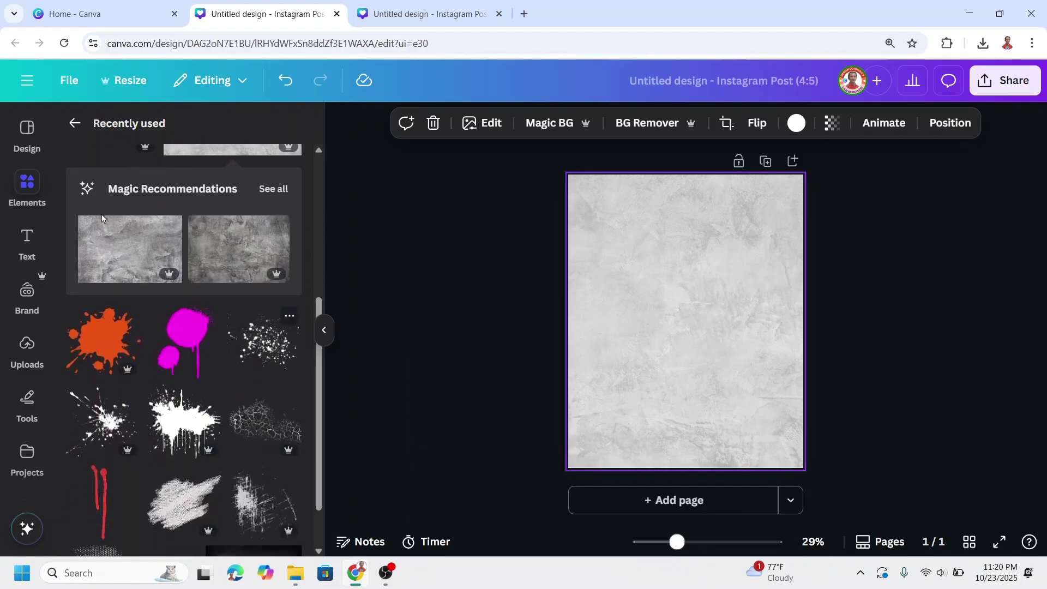
pyautogui.scroll(-1, 207, 262)
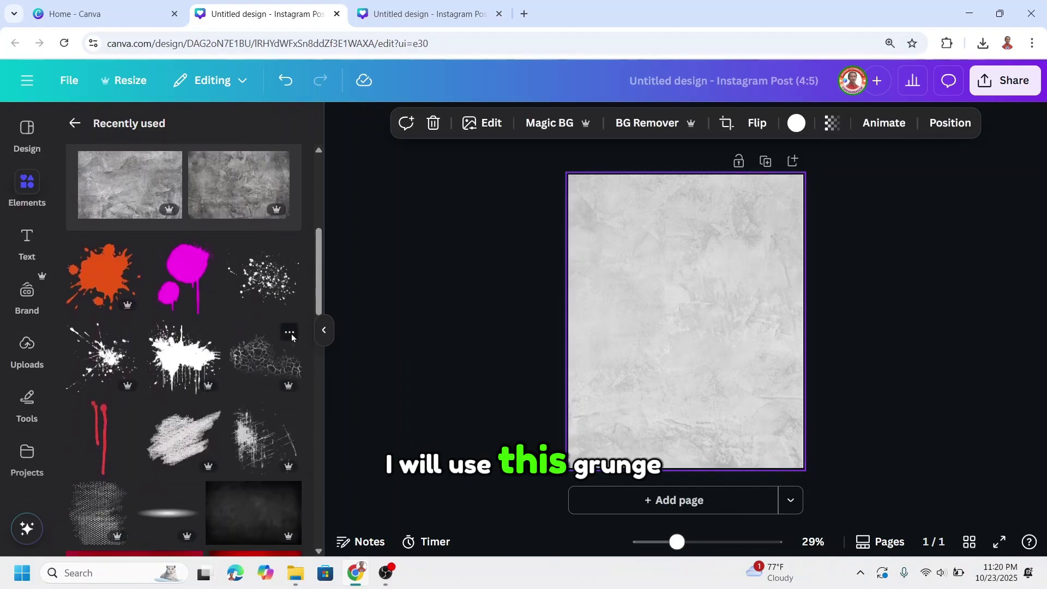
pyautogui.click(290, 332)
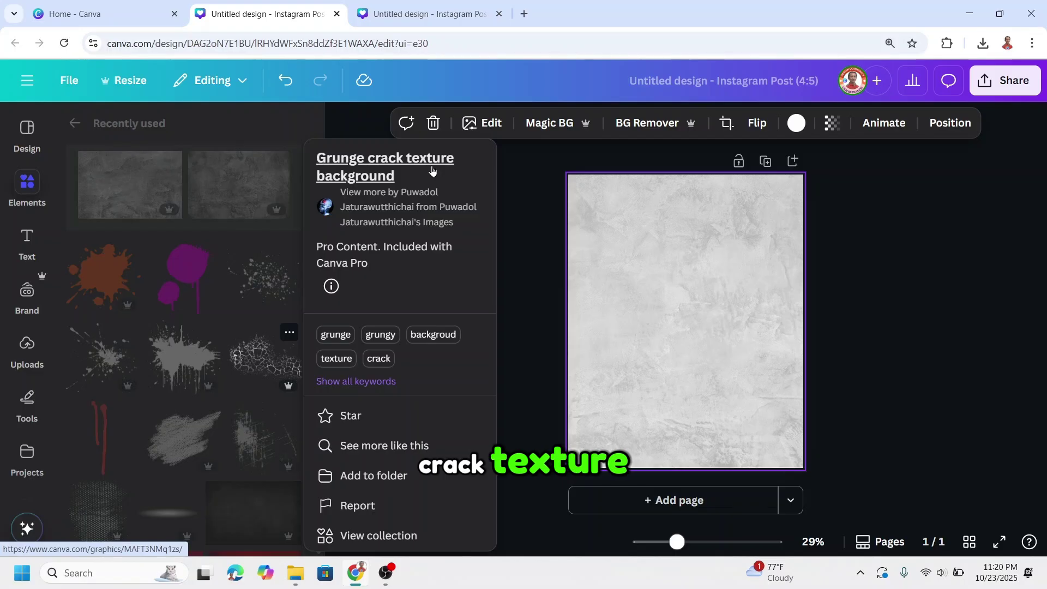
pyautogui.click(257, 362)
pyautogui.click(265, 357)
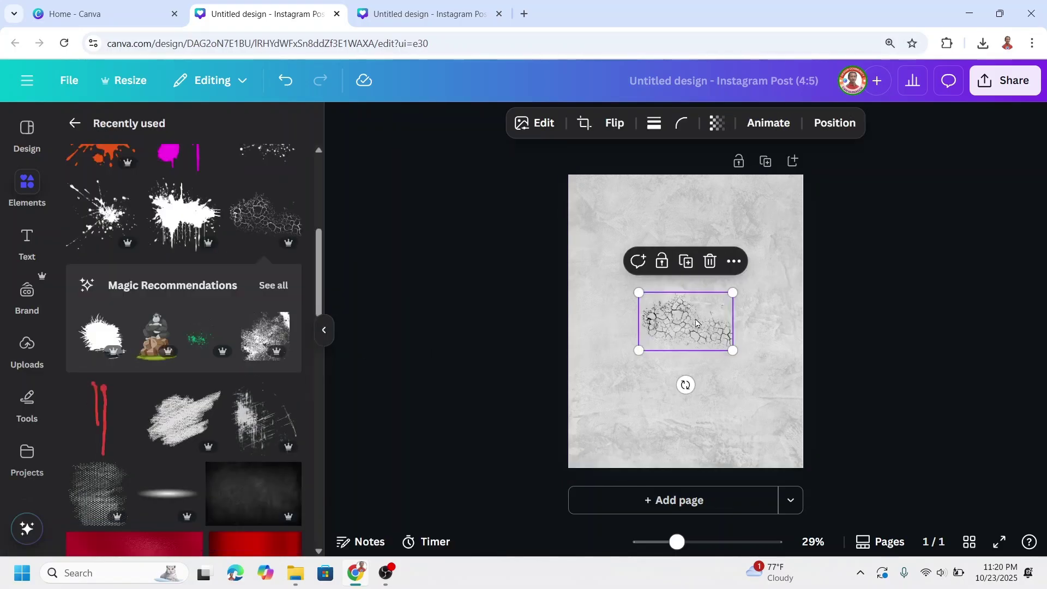
pyautogui.moveTo(727, 339); pyautogui.dragTo(793, 402)
pyautogui.moveTo(732, 360); pyautogui.dragTo(734, 332)
pyautogui.click(792, 449)
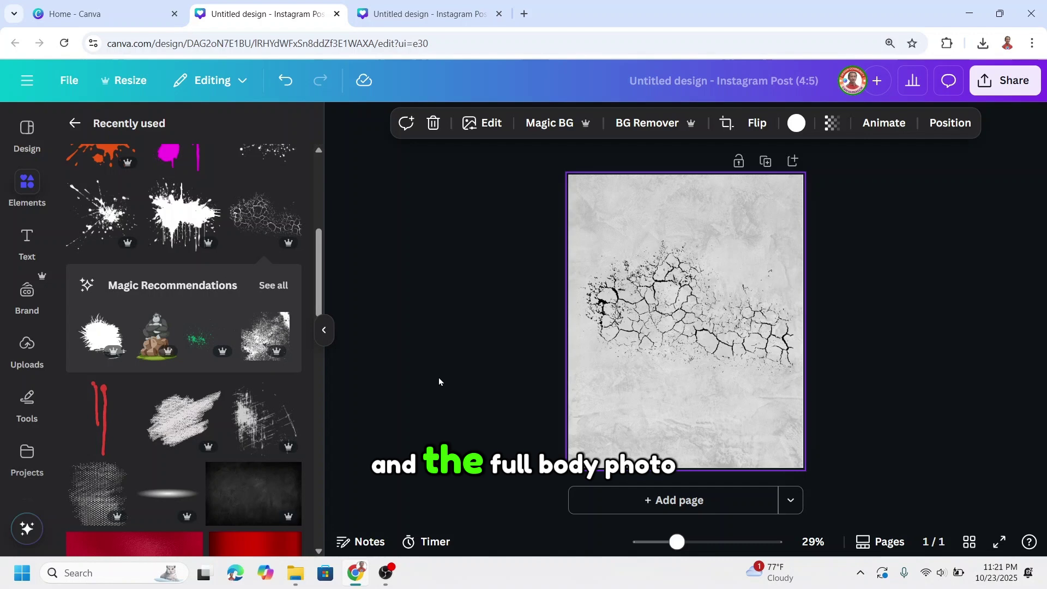
# Step: Add the uploaded red-helmet portrait and the running number 15 player, placing the portrait upper left and the player lower right on the page
pyautogui.click(22, 350)
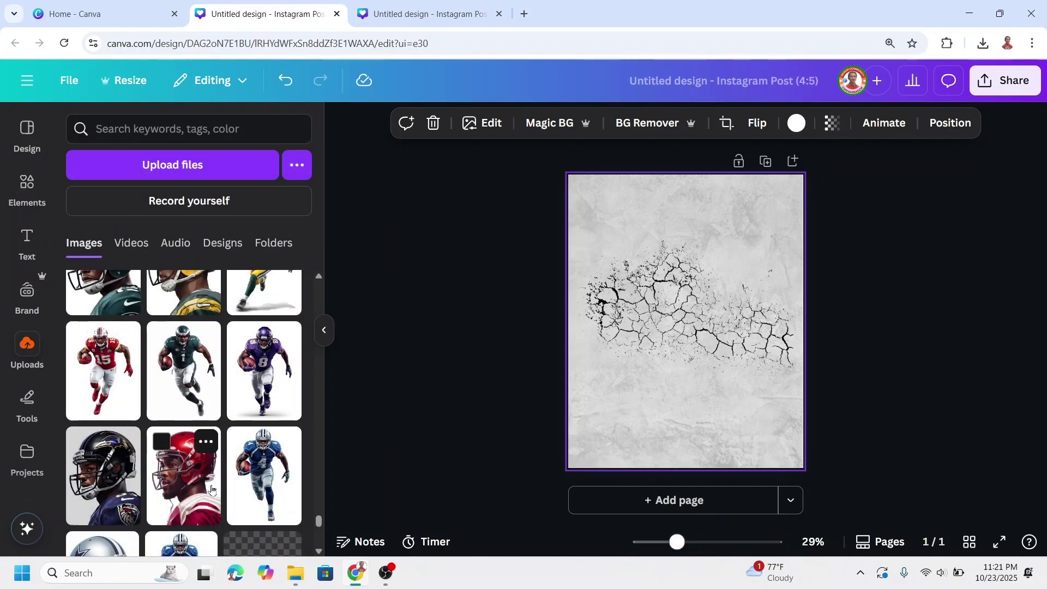
pyautogui.click(194, 480)
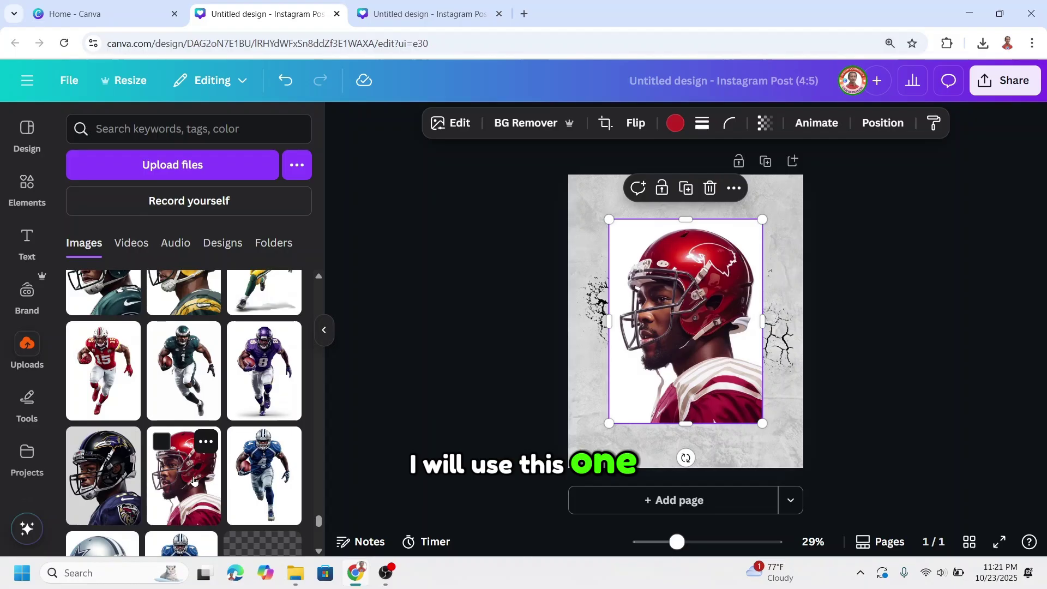
pyautogui.click(116, 381)
pyautogui.moveTo(690, 364); pyautogui.dragTo(763, 422)
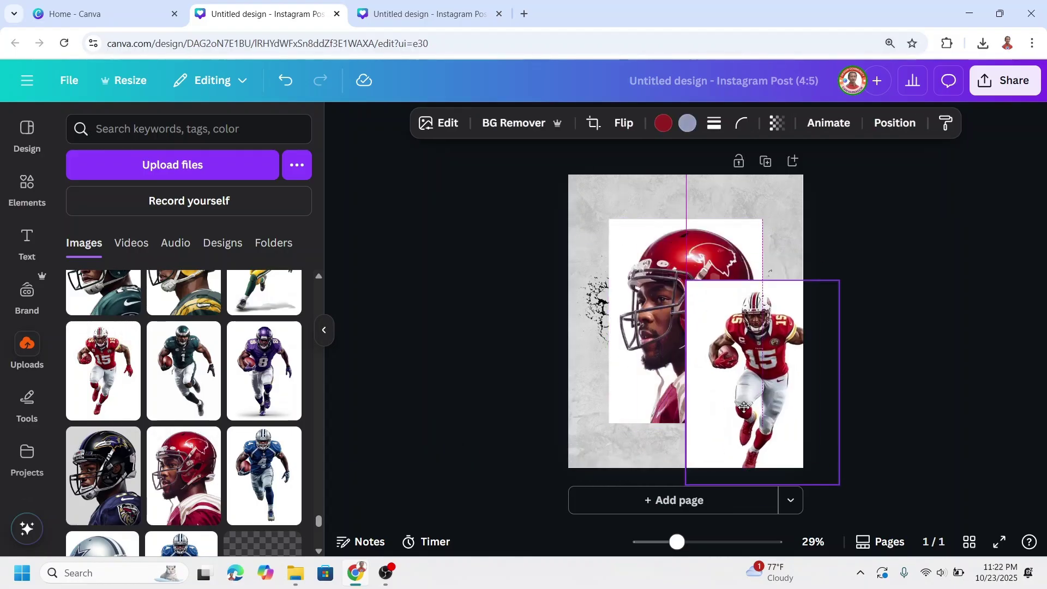
pyautogui.click(644, 306)
# Step: Remove the background from the running number 15 player photo
pyautogui.click(766, 385)
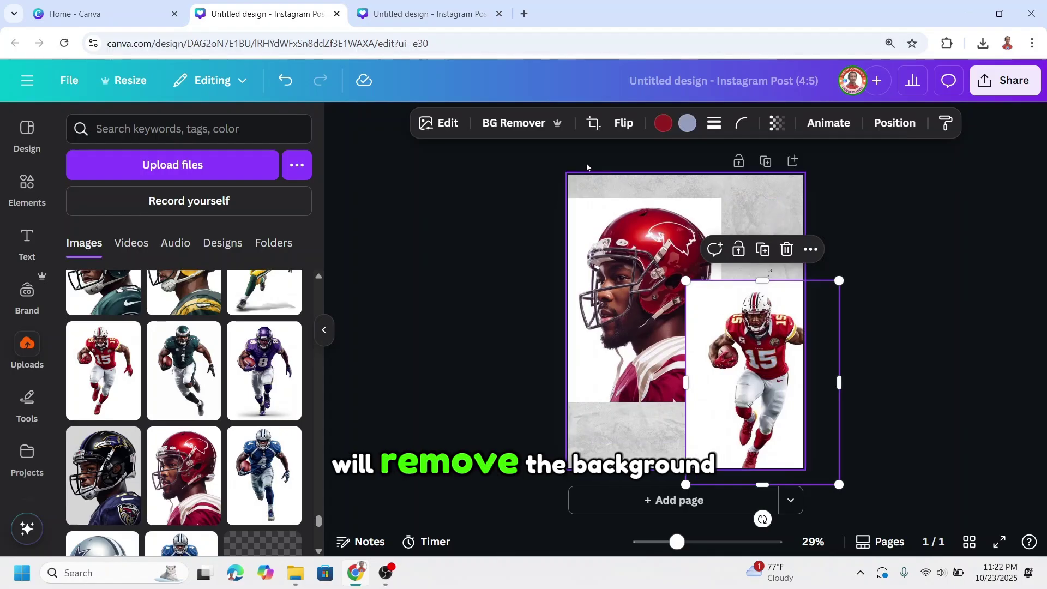
pyautogui.click(535, 123)
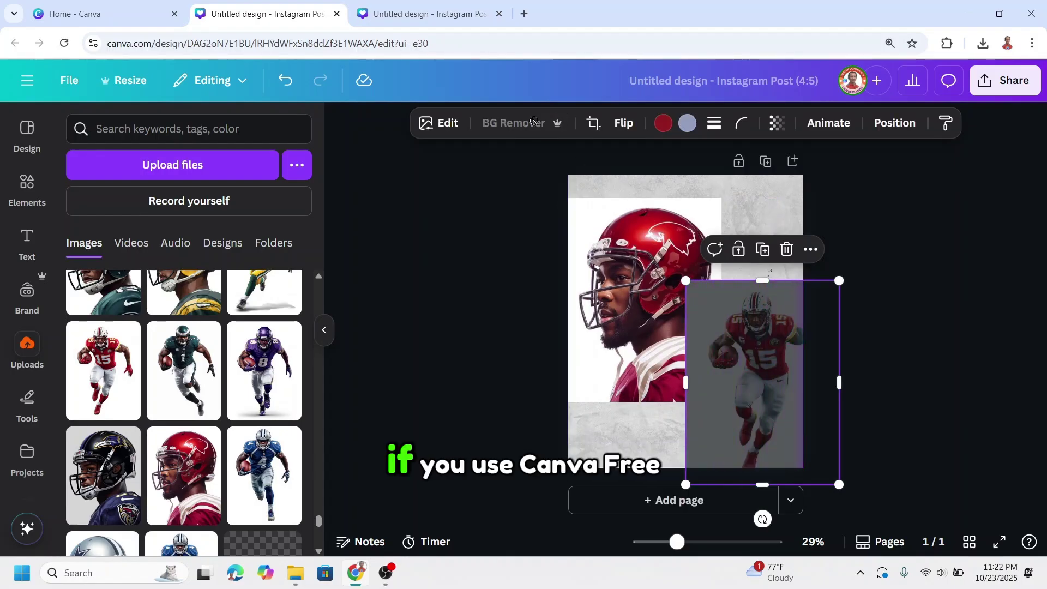
# Step: Search the Canva apps for "cleaner" to find an alternative background removal app
pyautogui.scroll(-2, 30, 462)
pyautogui.click(34, 443)
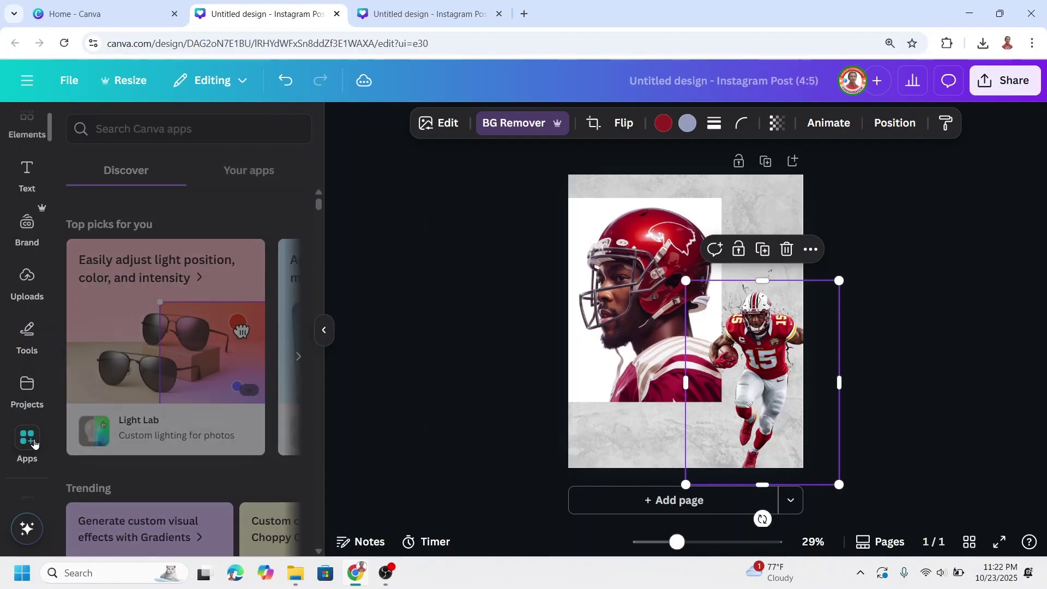
pyautogui.click(159, 130)
pyautogui.write('cleaner')
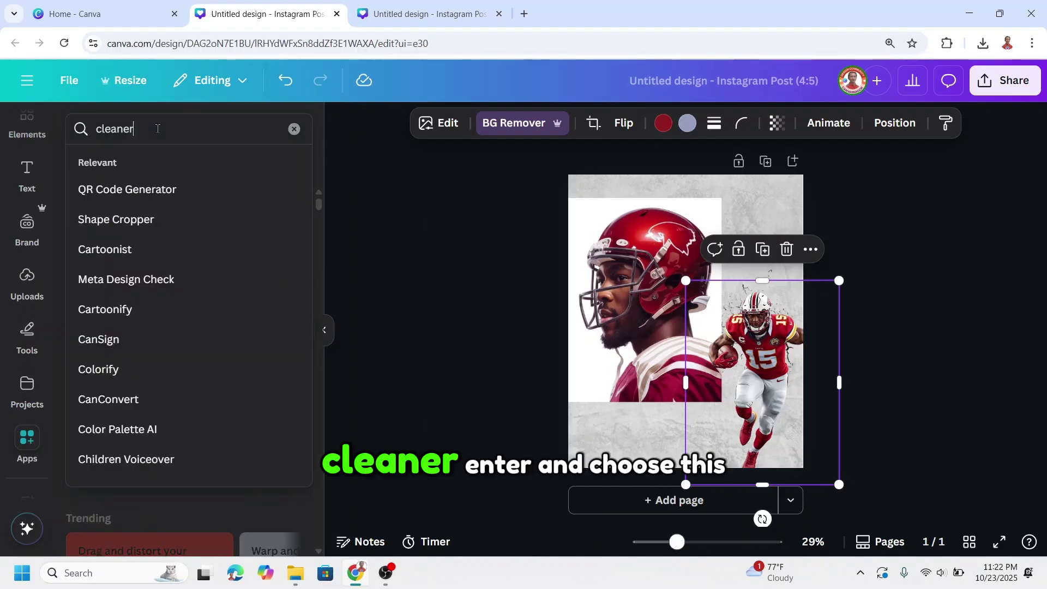
pyautogui.press('Return')
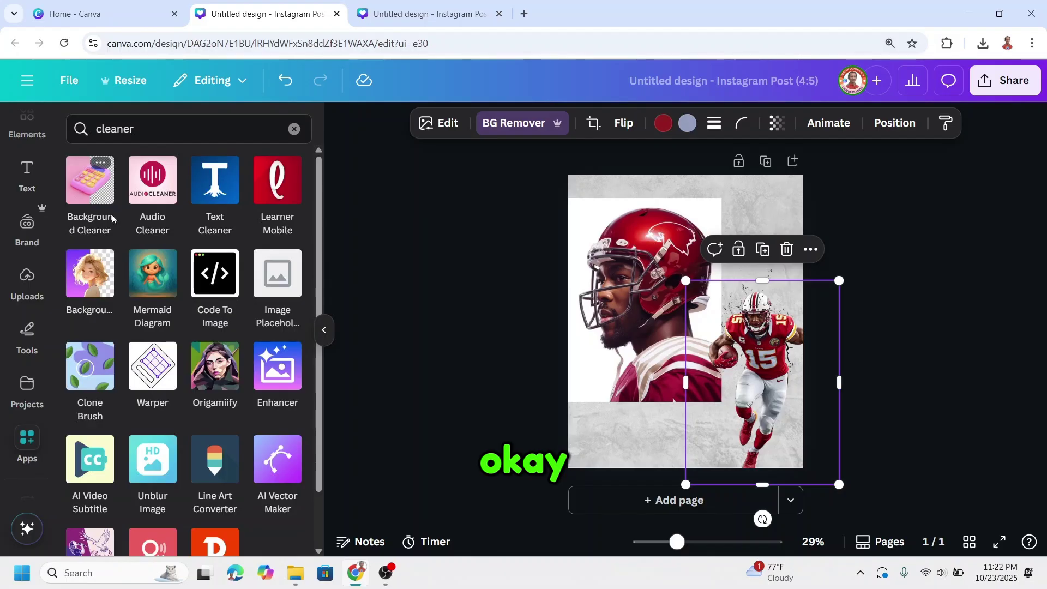
# Step: Search the elements for "frame" and show all matching frames
pyautogui.scroll(1, 28, 235)
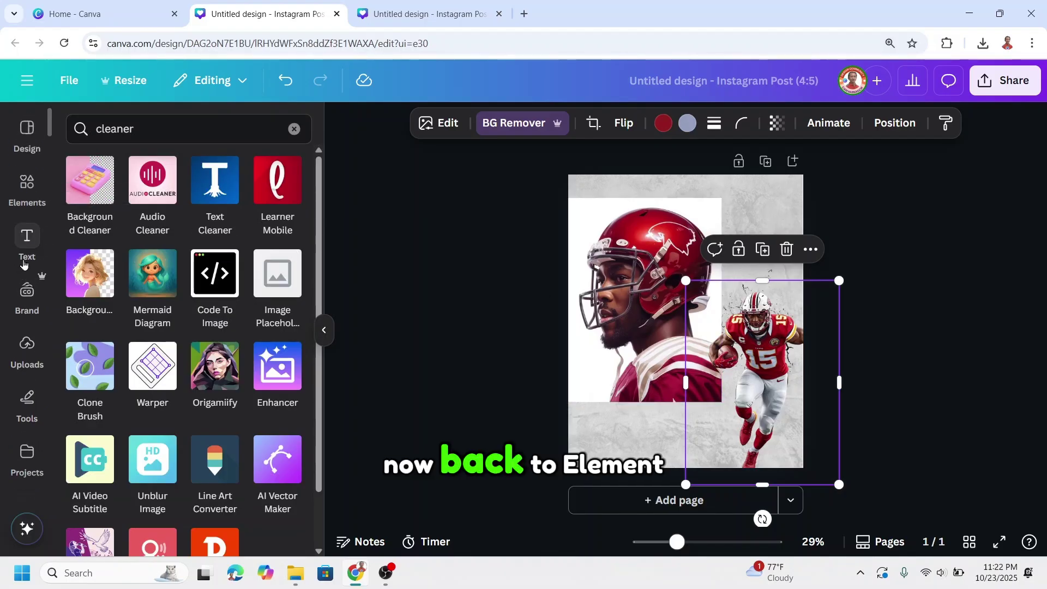
pyautogui.click(31, 197)
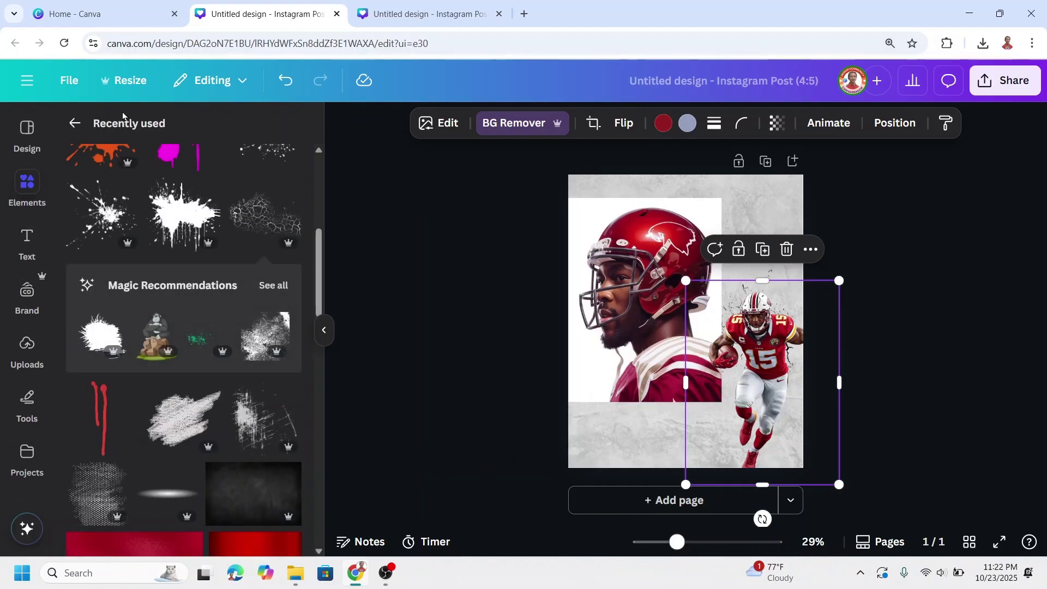
pyautogui.click(76, 123)
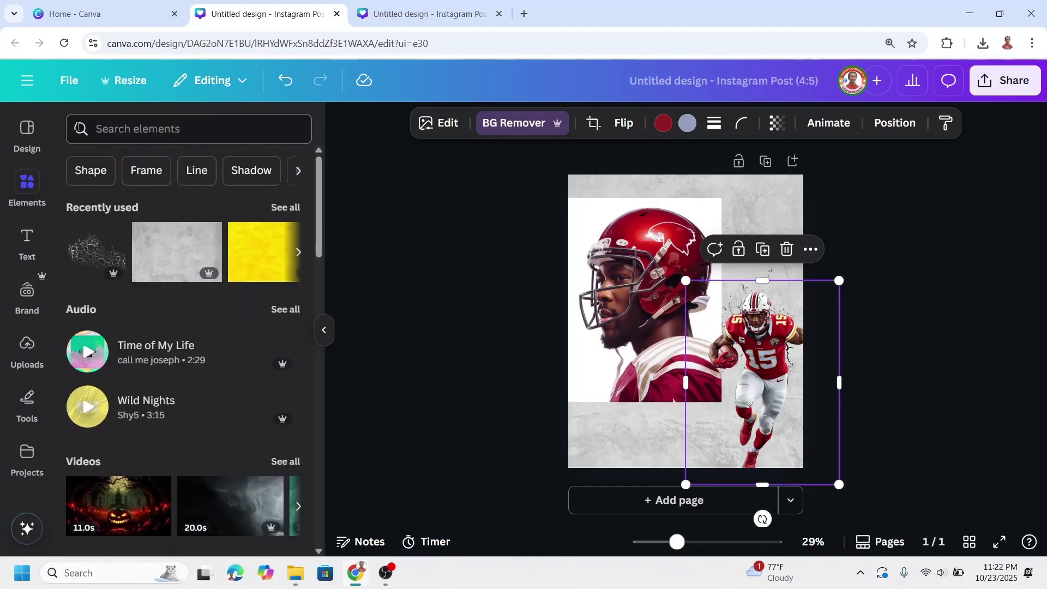
pyautogui.click(133, 128)
pyautogui.write('frame')
pyautogui.press('Return')
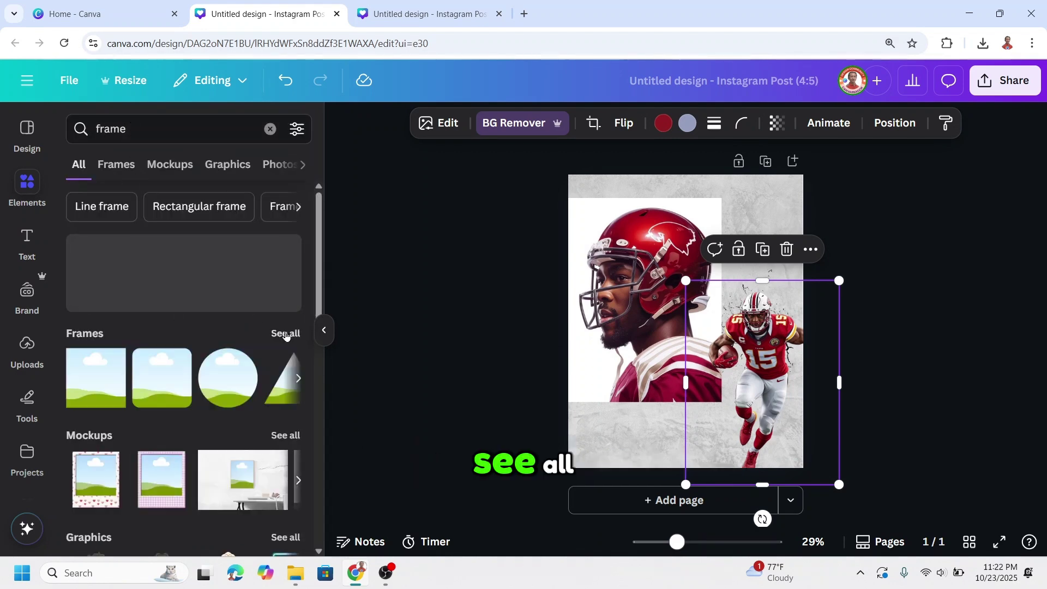
pyautogui.click(286, 335)
# Step: Add the free three-band brush stroke frame by Canva Creative Studio and place it right of centre in the page's upper half
pyautogui.scroll(-4, 277, 344)
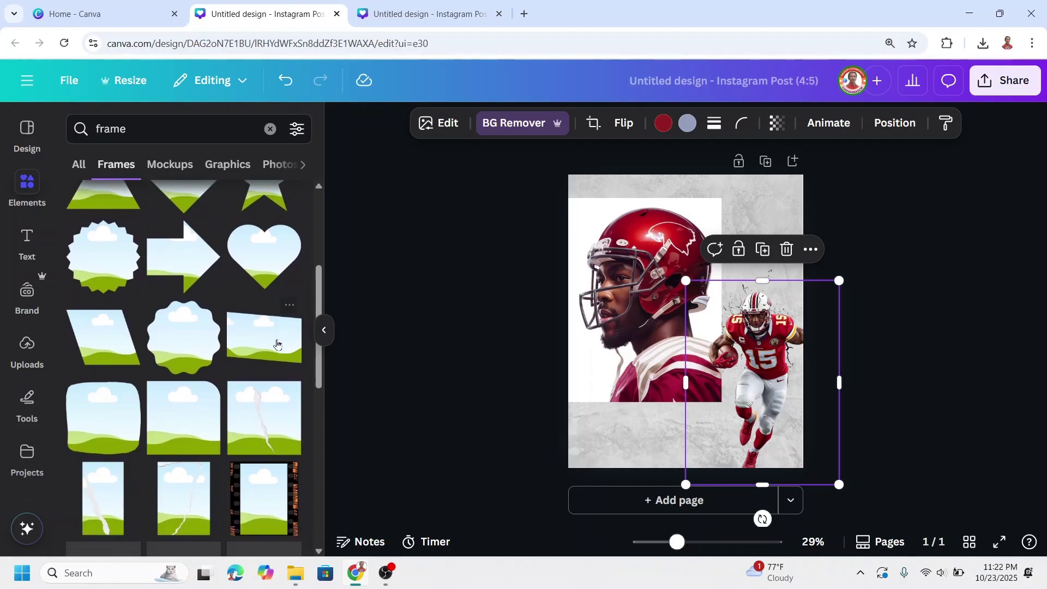
pyautogui.scroll(-2, 277, 343)
pyautogui.scroll(-10, 277, 343)
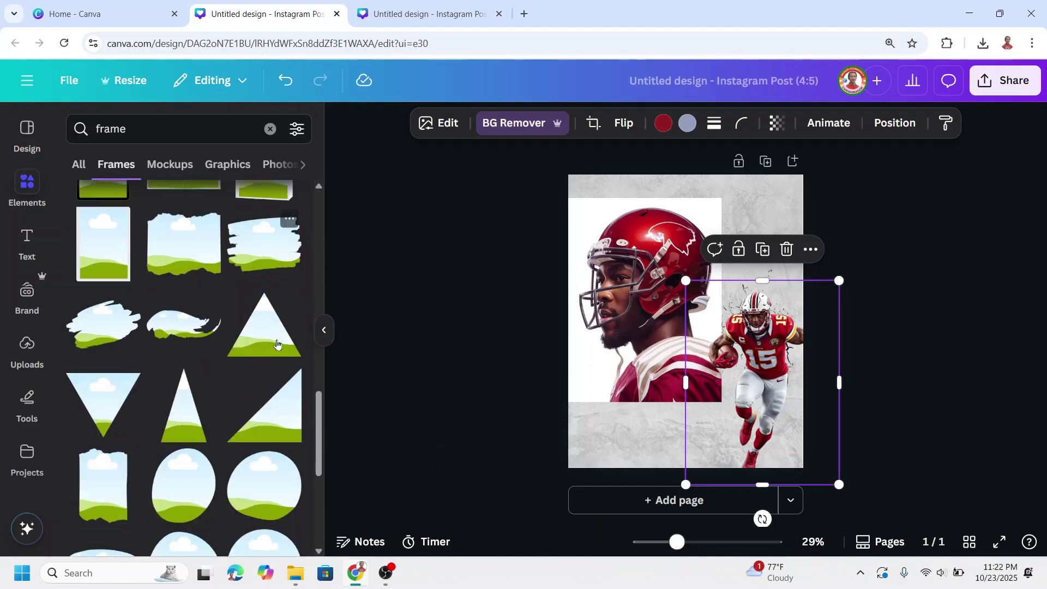
pyautogui.click(126, 346)
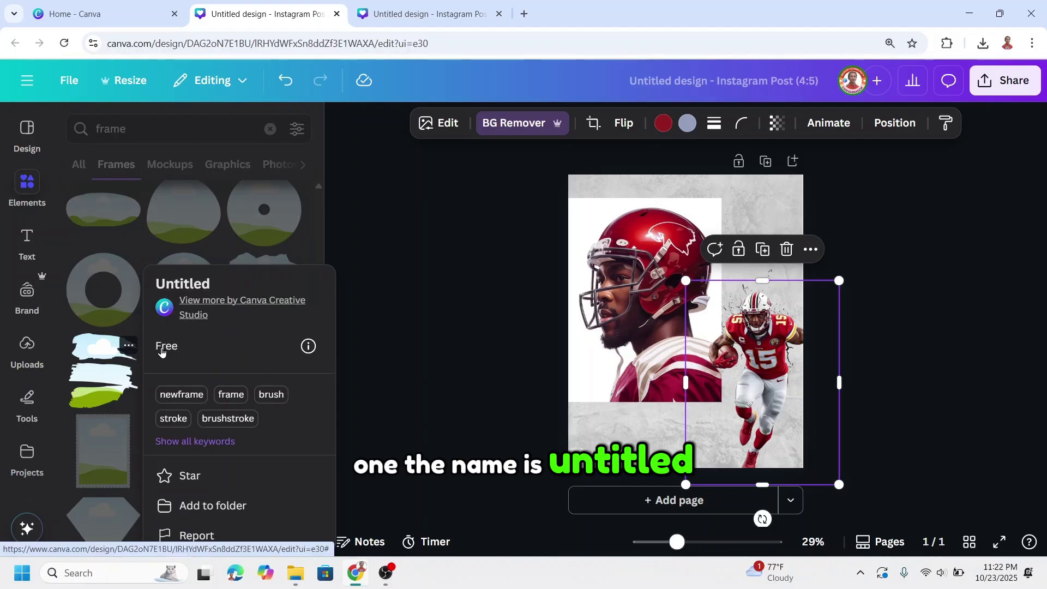
pyautogui.click(106, 371)
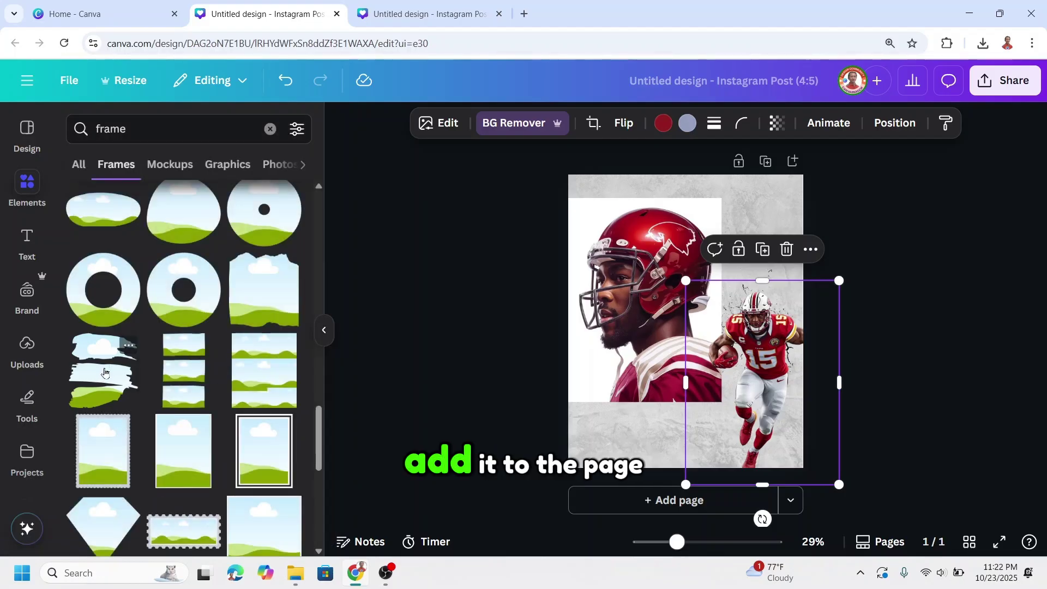
pyautogui.click(105, 371)
pyautogui.moveTo(677, 318); pyautogui.dragTo(722, 288)
# Step: Insert the helmeted player portrait into the brush stroke frame, then enlarge and reposition the photo inside it so the helmet and face fill the strokes
pyautogui.click(607, 260)
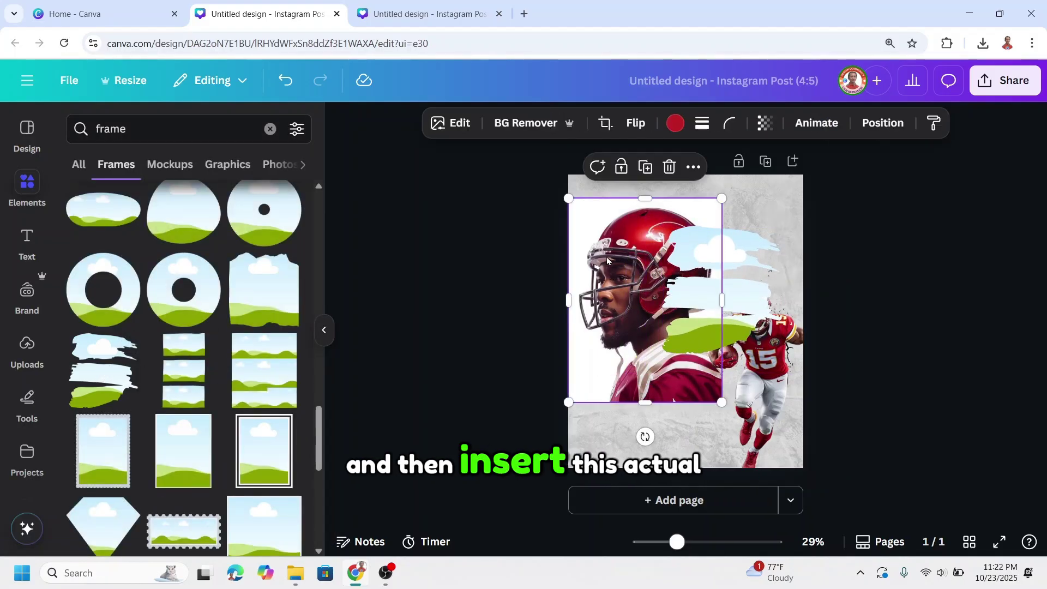
pyautogui.moveTo(607, 261)
pyautogui.mouseDown()
pyautogui.moveTo(578, 327)
pyautogui.moveTo(643, 322)
pyautogui.moveTo(692, 260)
pyautogui.moveTo(649, 243)
pyautogui.moveTo(628, 249)
pyautogui.mouseUp()
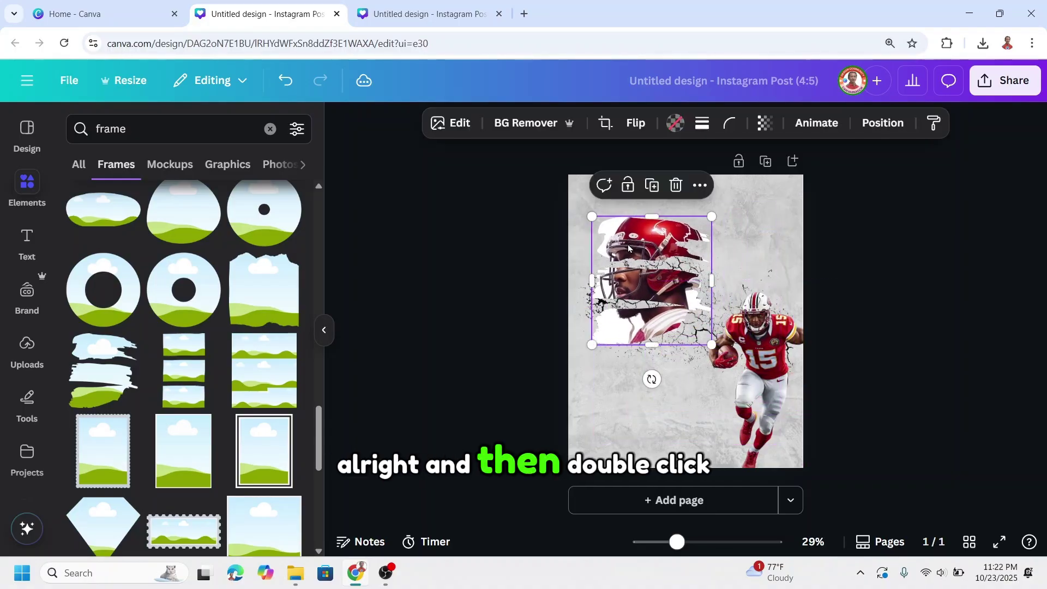
pyautogui.doubleClick(660, 291)
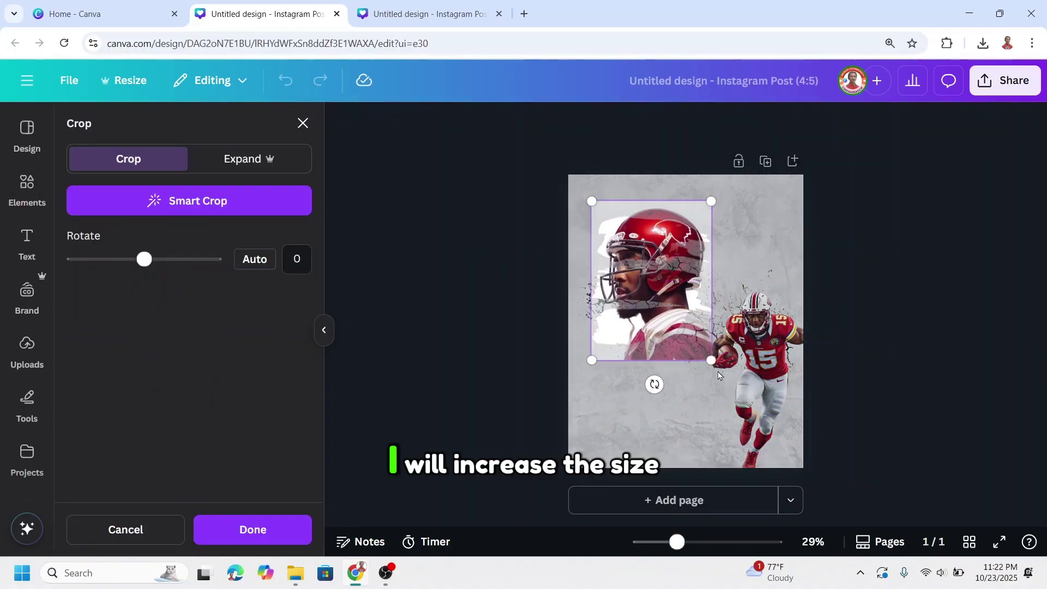
pyautogui.moveTo(712, 360); pyautogui.dragTo(743, 421)
pyautogui.moveTo(747, 379); pyautogui.dragTo(709, 390)
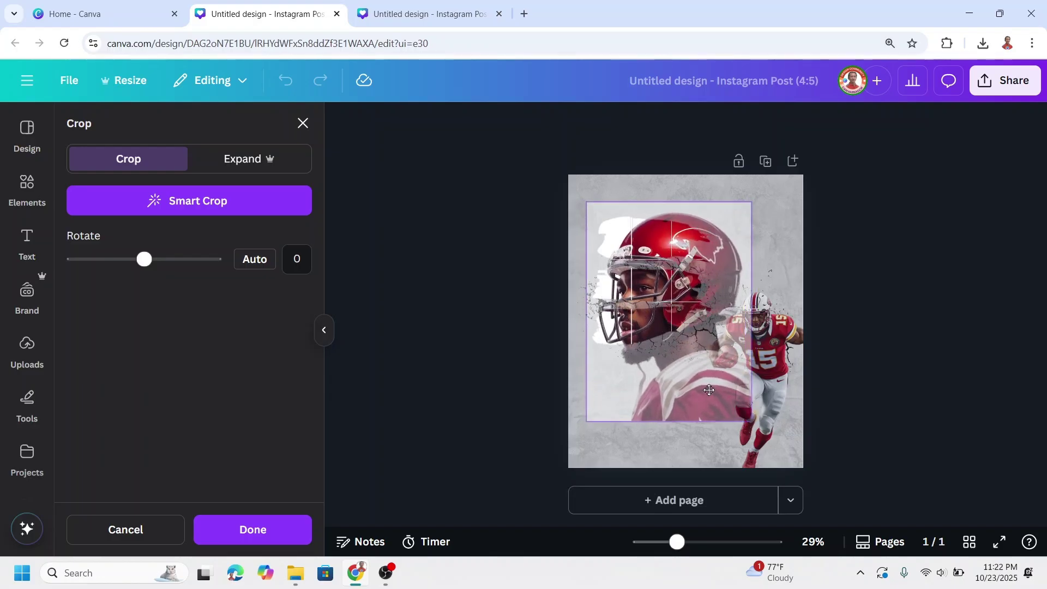
pyautogui.click(275, 534)
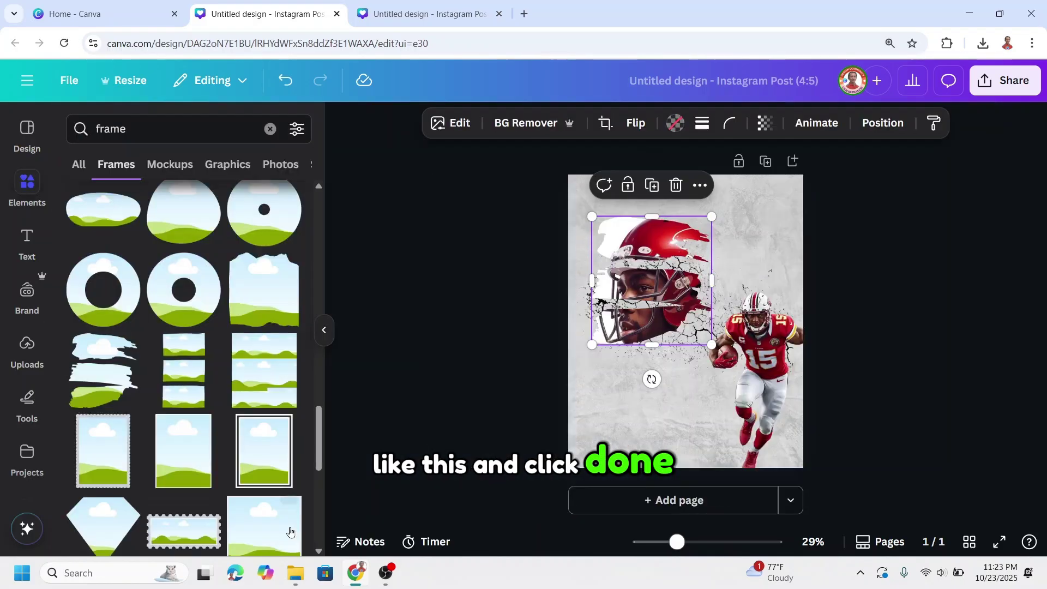
# Step: Enlarge the framed portrait around the page centre and shrink the running number 15 player into the page's lower-right corner
pyautogui.moveTo(712, 344)
pyautogui.mouseDown()
pyautogui.moveTo(771, 426)
pyautogui.moveTo(774, 396)
pyautogui.moveTo(711, 336)
pyautogui.mouseUp()
pyautogui.click(756, 371)
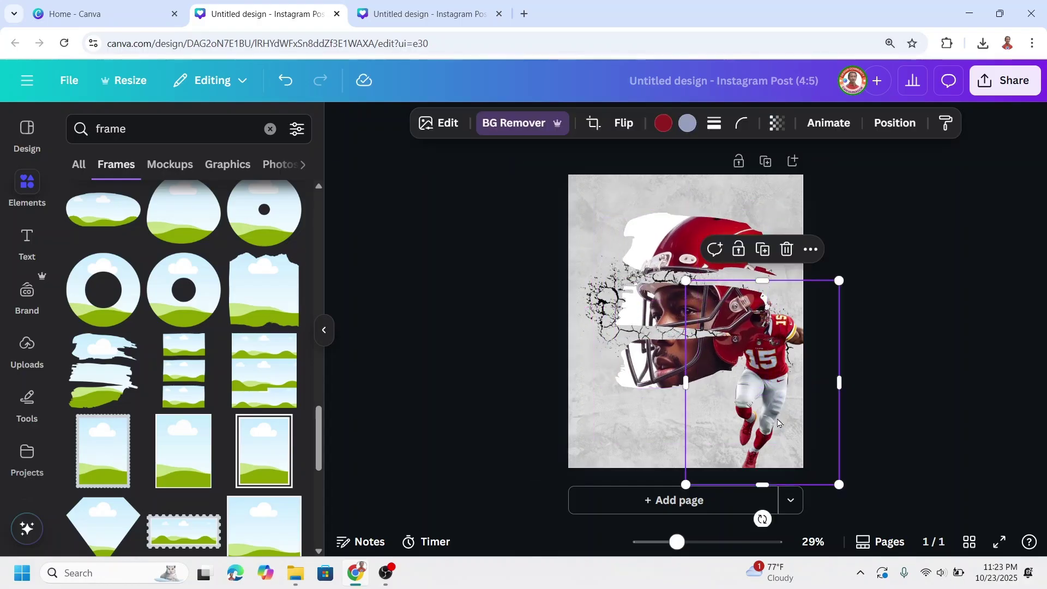
pyautogui.moveTo(841, 279); pyautogui.dragTo(737, 417)
pyautogui.moveTo(711, 456); pyautogui.dragTo(779, 450)
# Step: Enlarge the crack texture to about 1,118 by 689 so it spans the page width across the portrait
pyautogui.moveTo(719, 340); pyautogui.dragTo(715, 340)
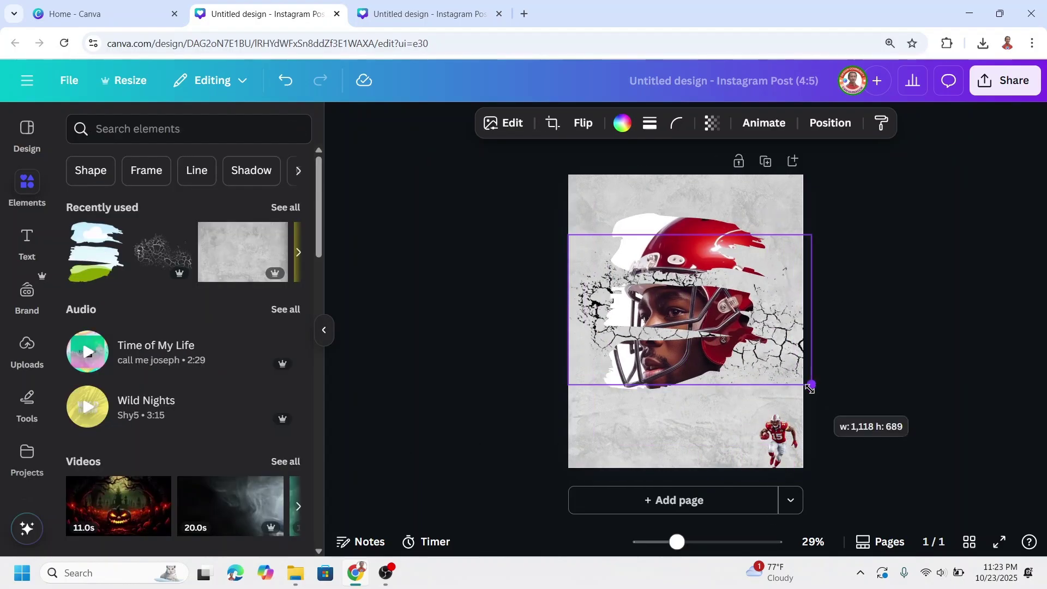
pyautogui.moveTo(811, 386); pyautogui.dragTo(812, 384)
# Step: Add the "Silhouette of ink splatter" graphic from the recently used elements and place it at the portrait's lower left
pyautogui.click(287, 208)
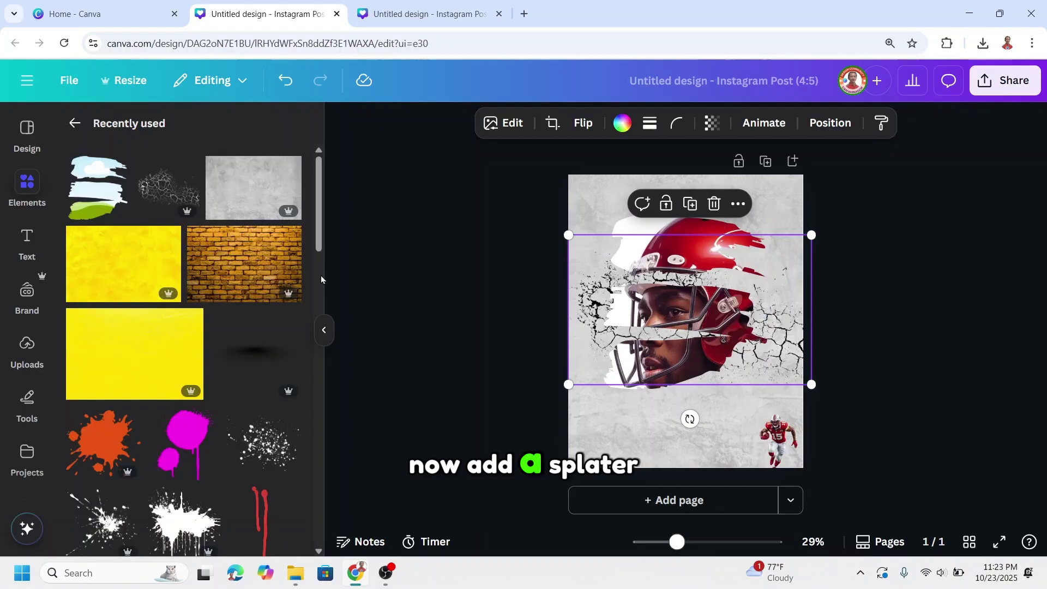
pyautogui.scroll(-3, 297, 311)
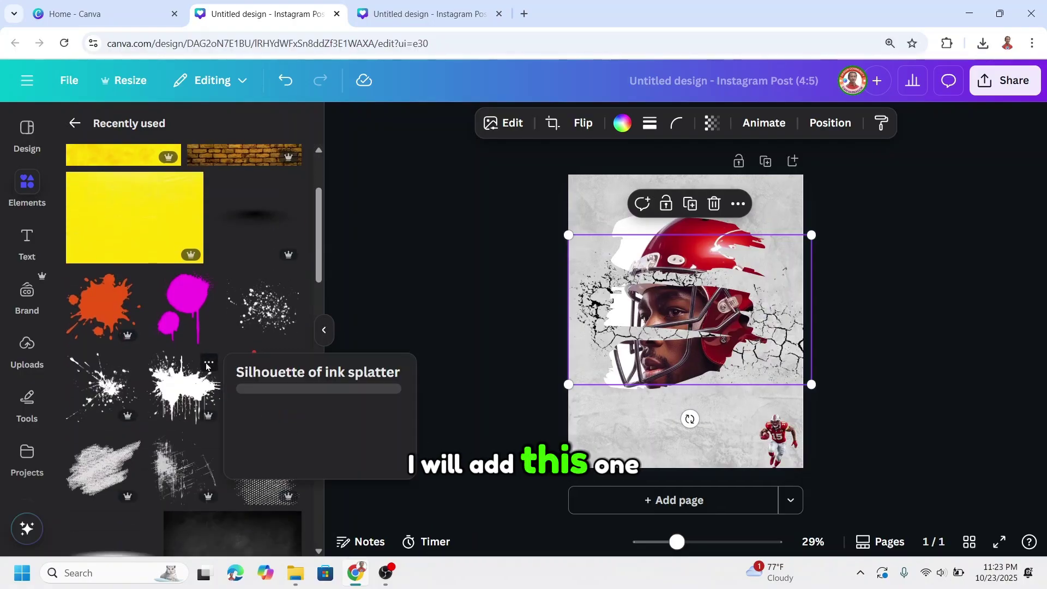
pyautogui.click(209, 362)
pyautogui.click(182, 390)
pyautogui.click(182, 390)
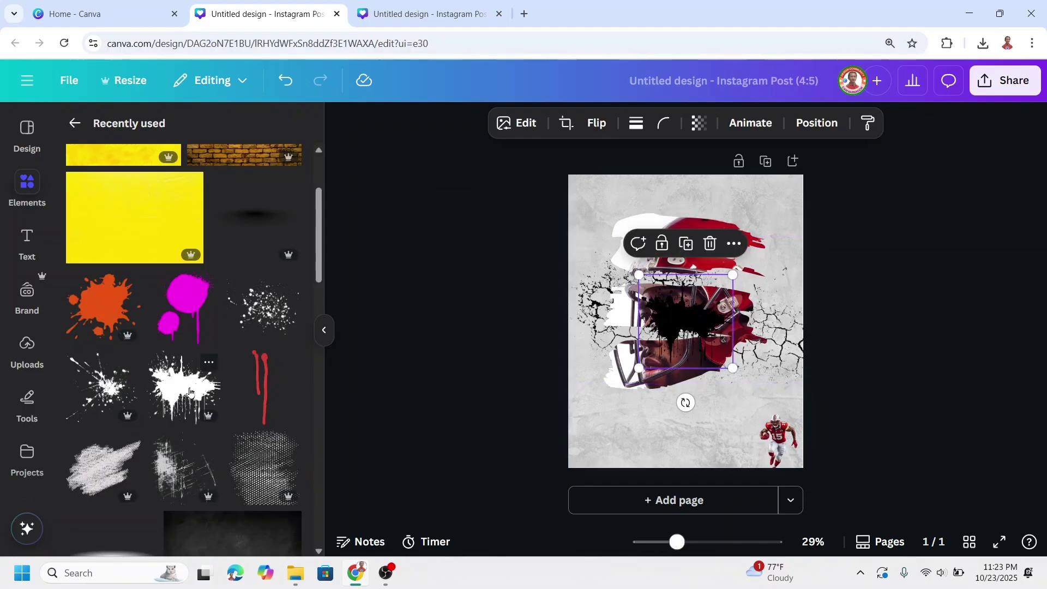
pyautogui.moveTo(671, 319)
pyautogui.mouseDown()
pyautogui.moveTo(663, 402)
pyautogui.moveTo(625, 391)
pyautogui.mouseUp()
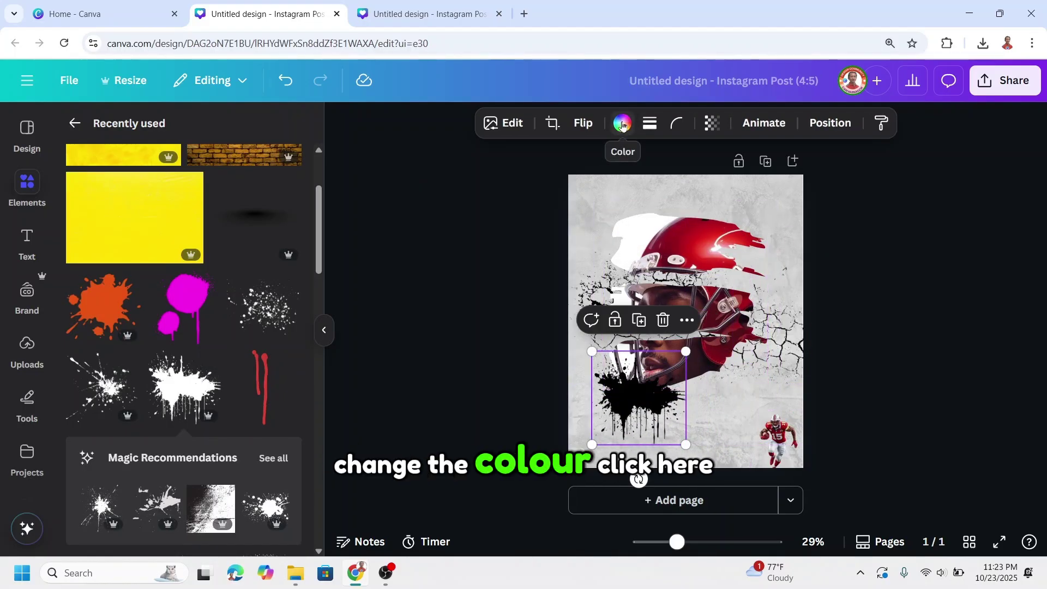
# Step: Recolour the ink splatter with a dark maroon sampled from the portrait's lower face, then shrink it and place it under the chin
pyautogui.click(623, 124)
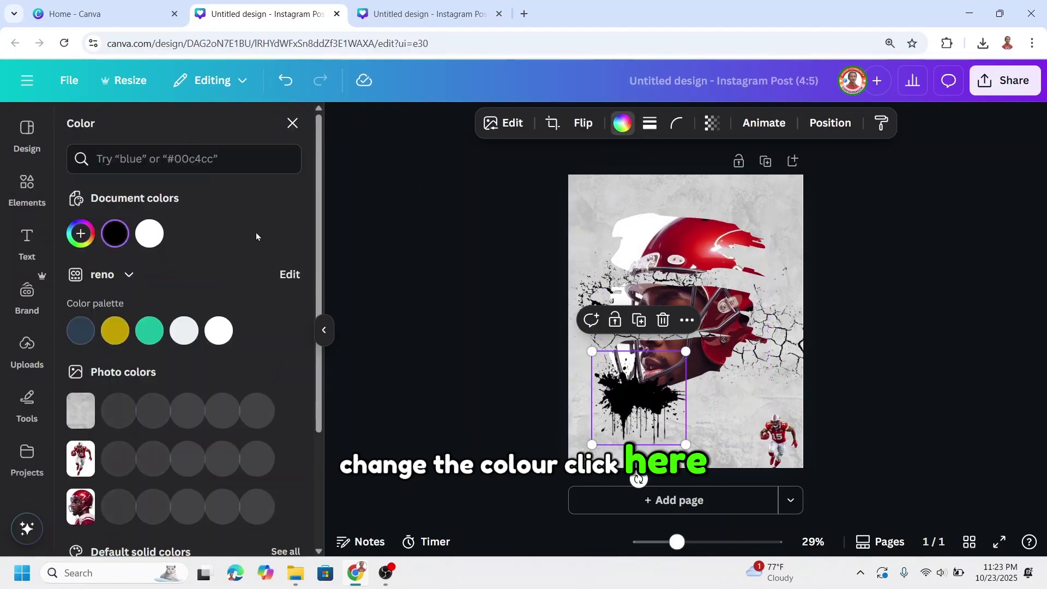
pyautogui.click(81, 235)
pyautogui.click(273, 395)
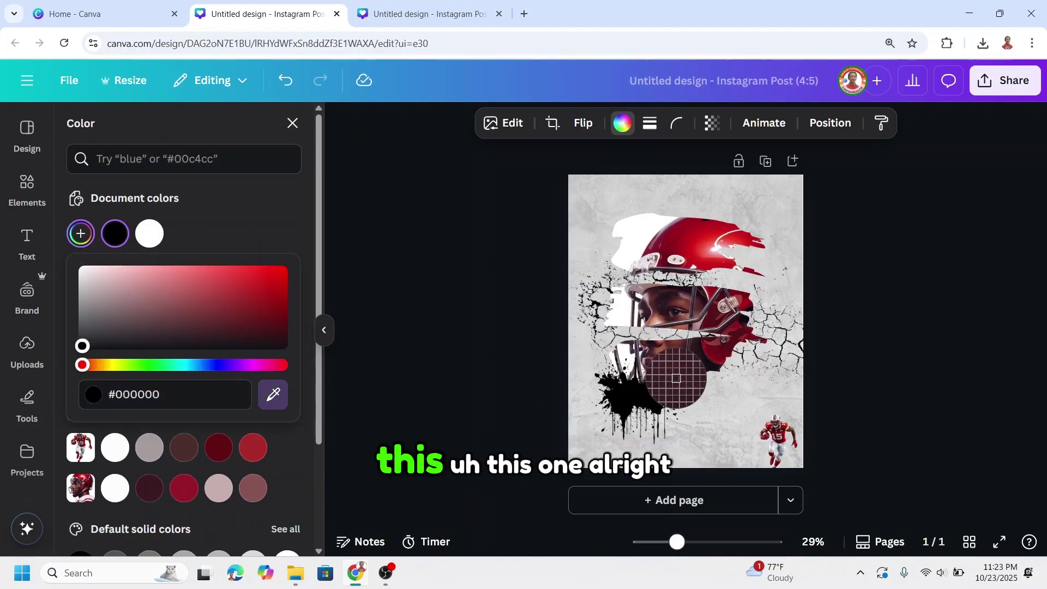
pyautogui.click(674, 379)
pyautogui.click(703, 386)
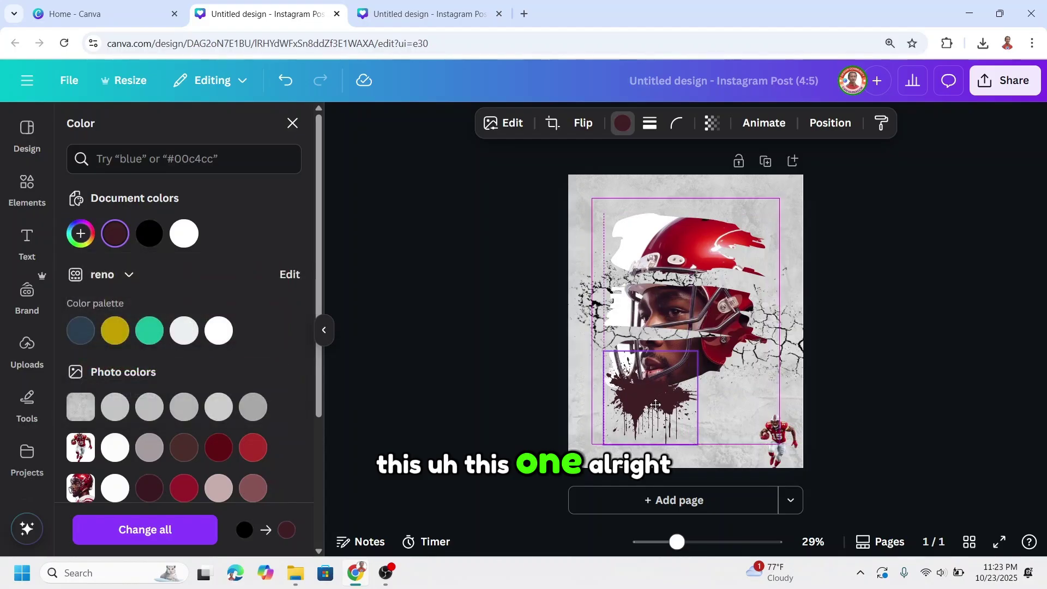
pyautogui.click(690, 411)
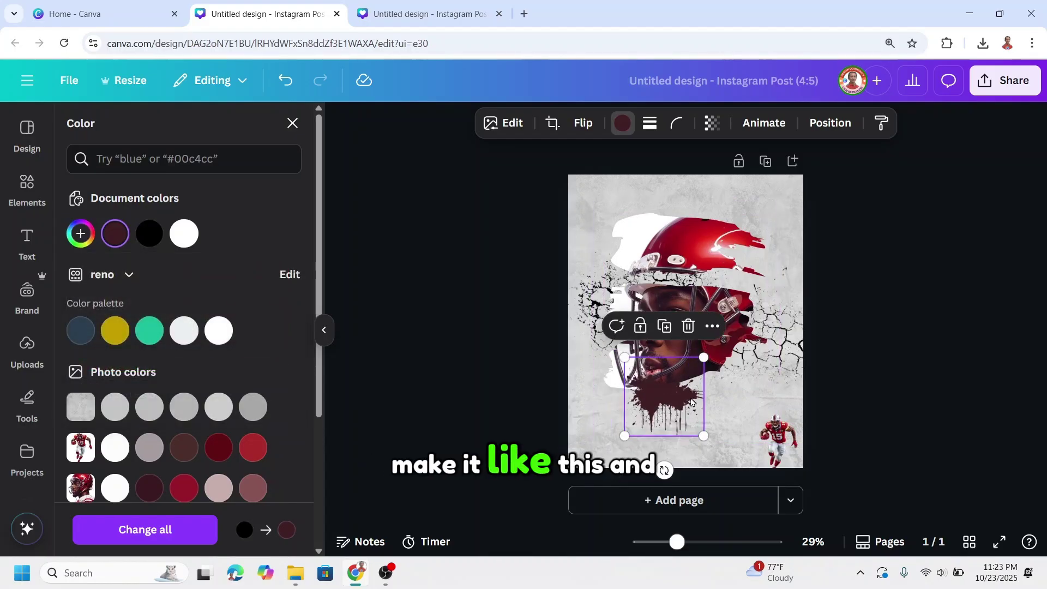
# Step: Place a smaller white duplicate of the dripping ink splatter to the left of the maroon one
pyautogui.moveTo(692, 402); pyautogui.dragTo(618, 386)
pyautogui.click(663, 331)
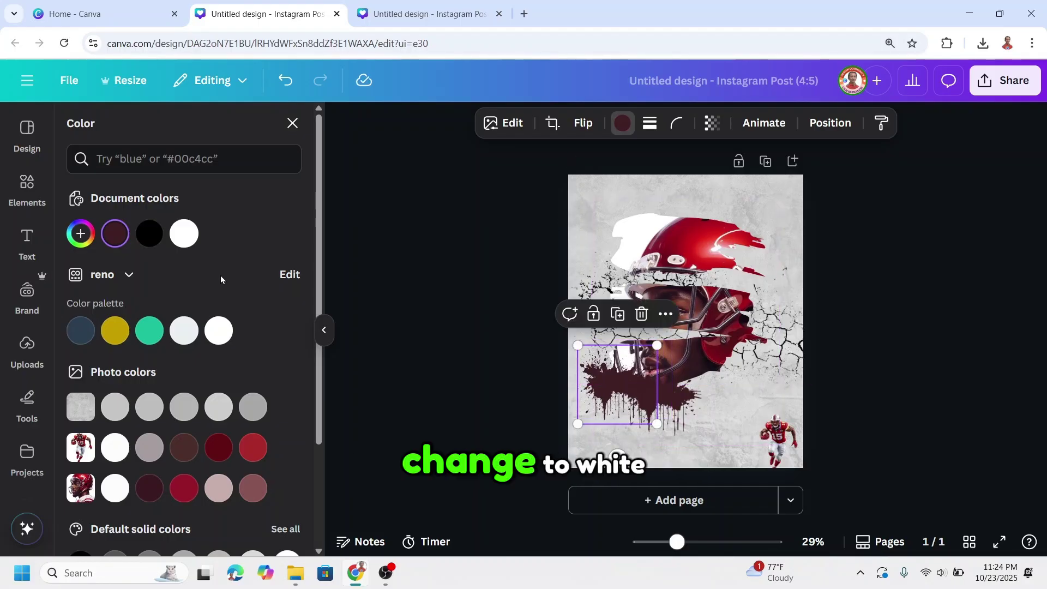
pyautogui.click(185, 234)
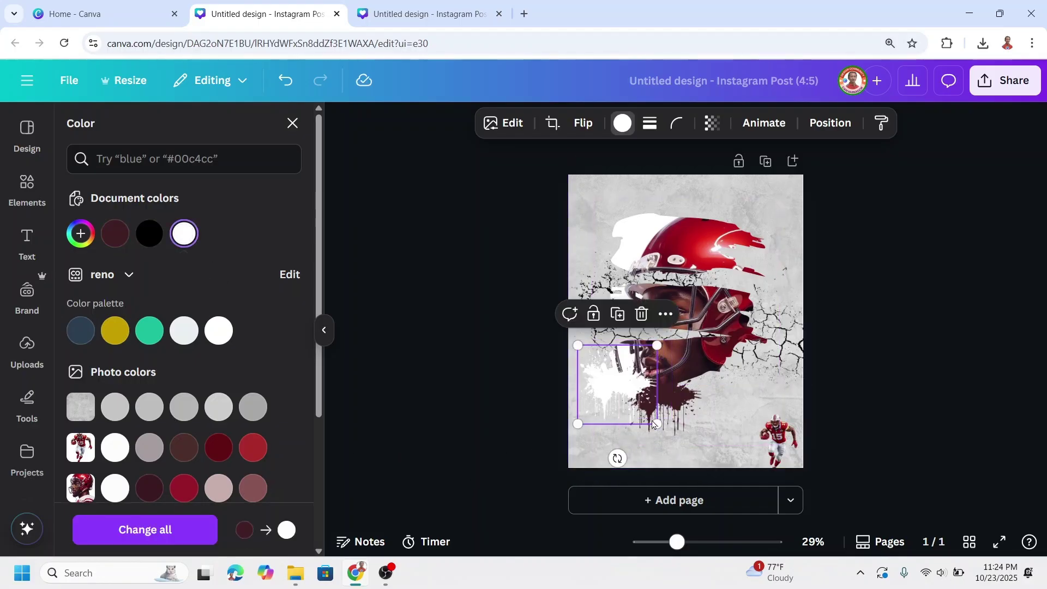
pyautogui.moveTo(657, 422)
pyautogui.mouseDown()
pyautogui.moveTo(637, 406)
pyautogui.moveTo(645, 410)
pyautogui.mouseUp()
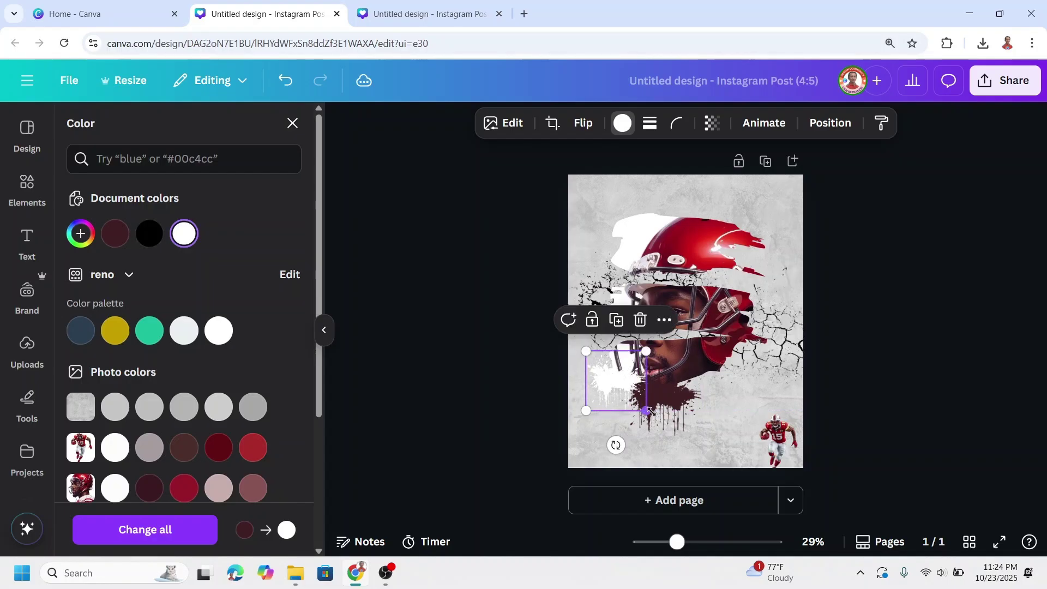
pyautogui.click(293, 123)
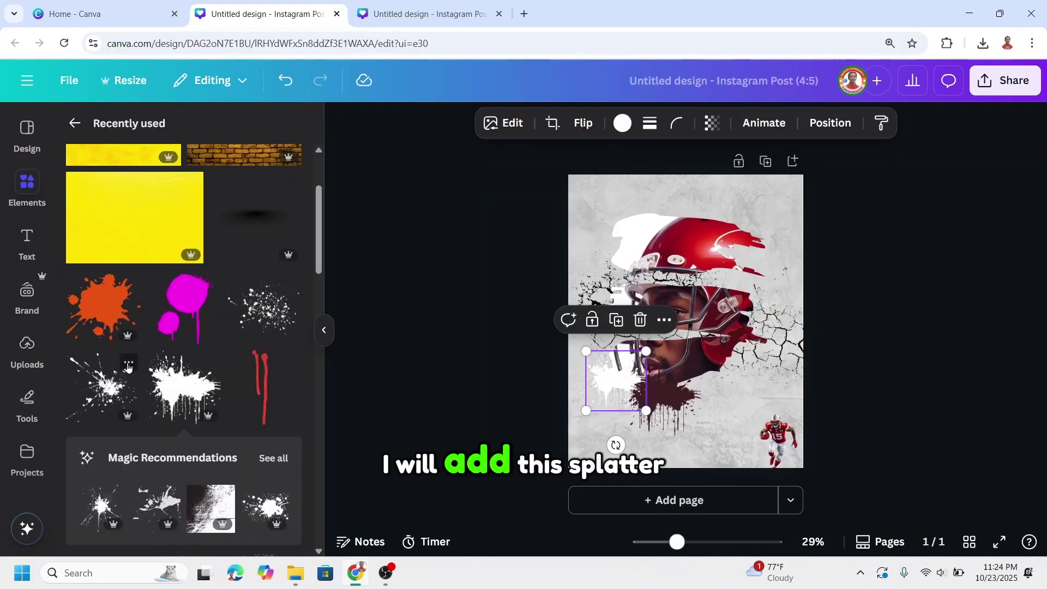
# Step: Add the "Detailed ink splatter" graphic and place it in the page's upper-left corner, overlapping the white brush stroke
pyautogui.click(127, 365)
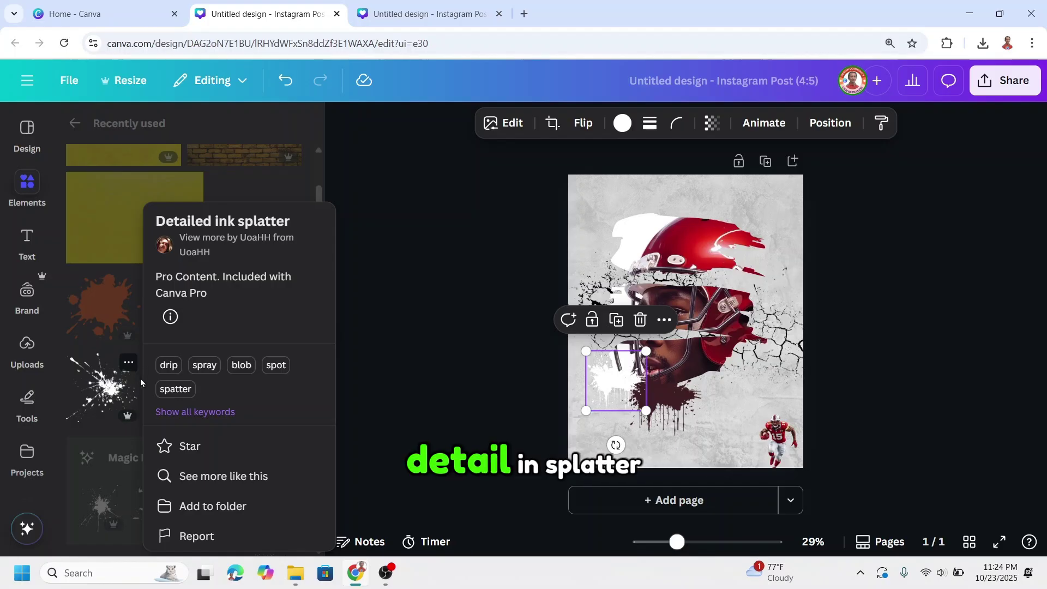
pyautogui.press('Escape')
pyautogui.moveTo(157, 507)
pyautogui.mouseDown()
pyautogui.moveTo(698, 326)
pyautogui.moveTo(629, 232)
pyautogui.mouseUp()
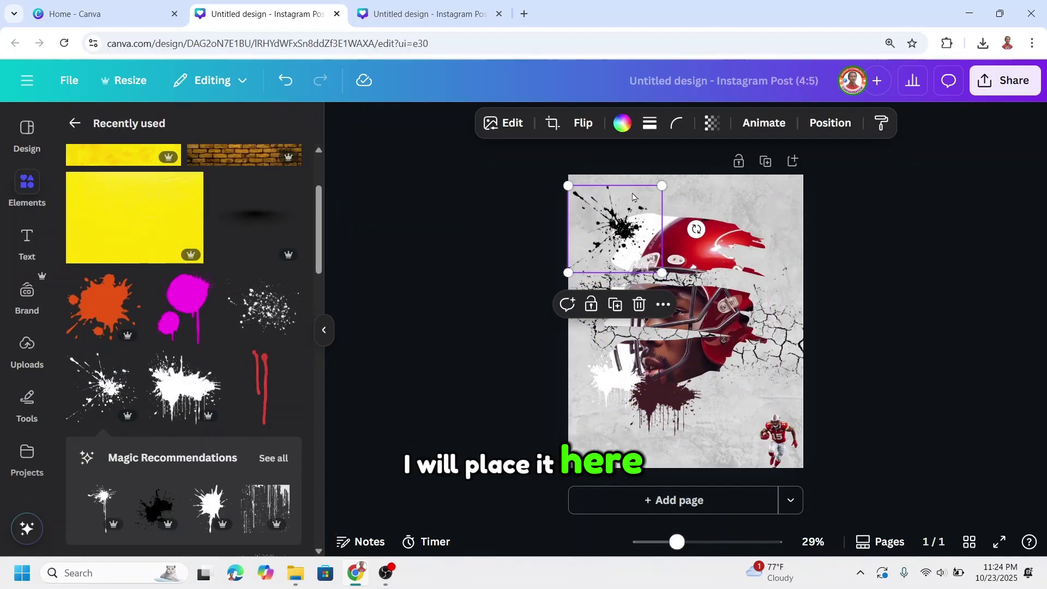
# Step: Duplicate the detailed ink splatter twice, placing one rotated copy over the helmet's top and another over its upper-right edge
pyautogui.click(615, 304)
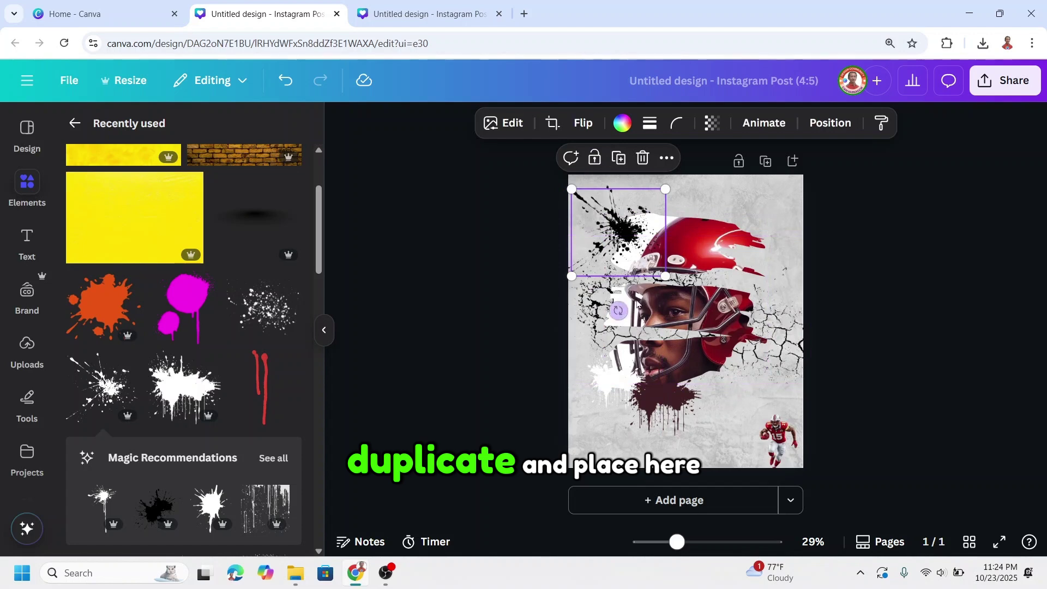
pyautogui.moveTo(627, 235); pyautogui.dragTo(729, 252)
pyautogui.moveTo(786, 218)
pyautogui.mouseDown()
pyautogui.moveTo(813, 292)
pyautogui.moveTo(695, 261)
pyautogui.moveTo(682, 246)
pyautogui.mouseUp()
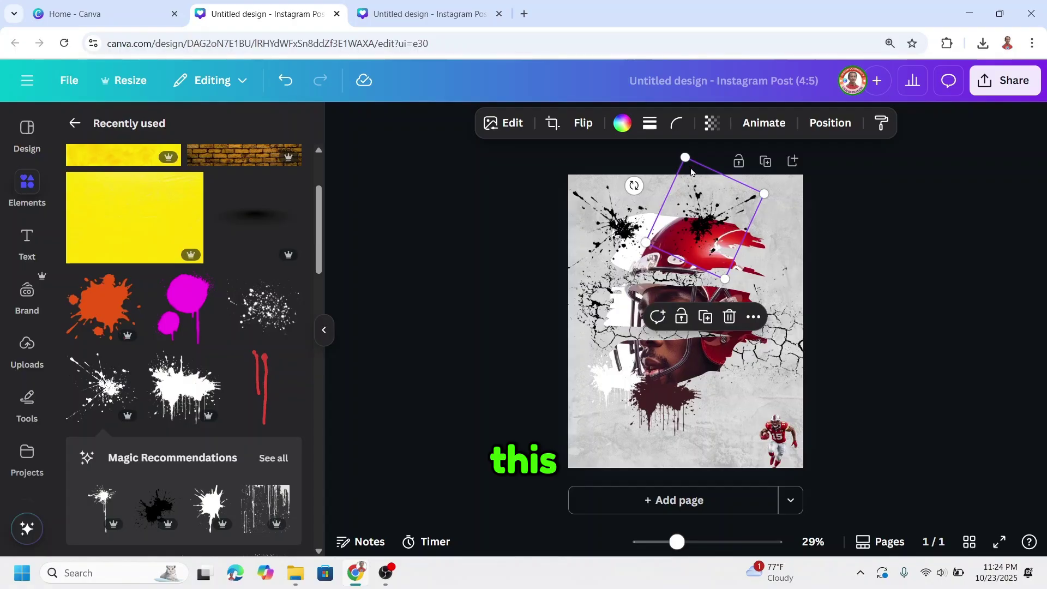
pyautogui.click(708, 317)
pyautogui.moveTo(766, 221)
pyautogui.mouseDown()
pyautogui.moveTo(756, 257)
pyautogui.moveTo(740, 250)
pyautogui.mouseUp()
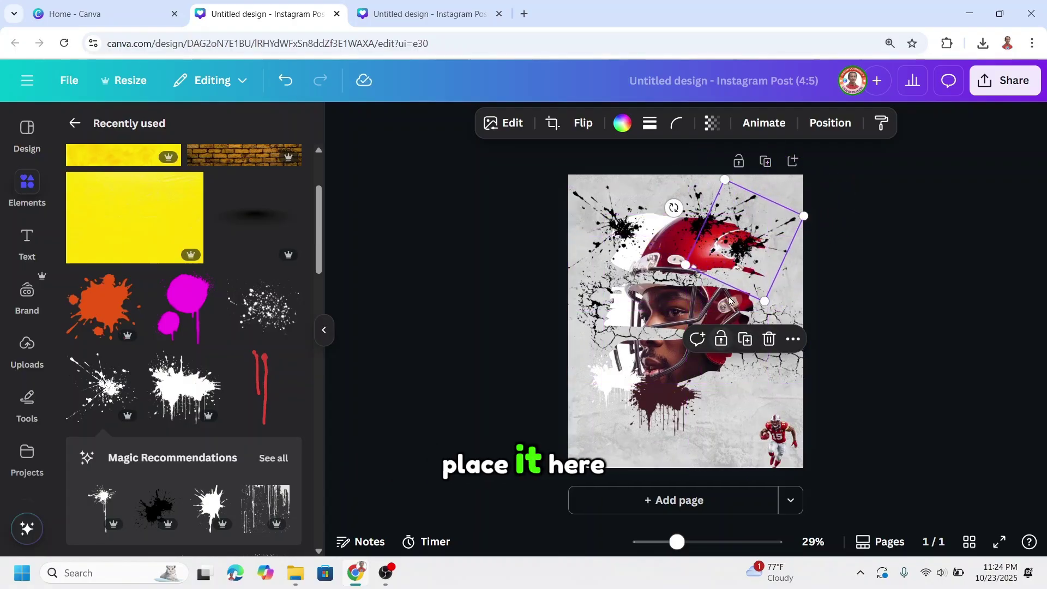
pyautogui.moveTo(673, 207); pyautogui.dragTo(729, 174)
# Step: Duplicate the upper-left detailed ink splatter and place the copy directly below it, beside the face mask
pyautogui.click(622, 224)
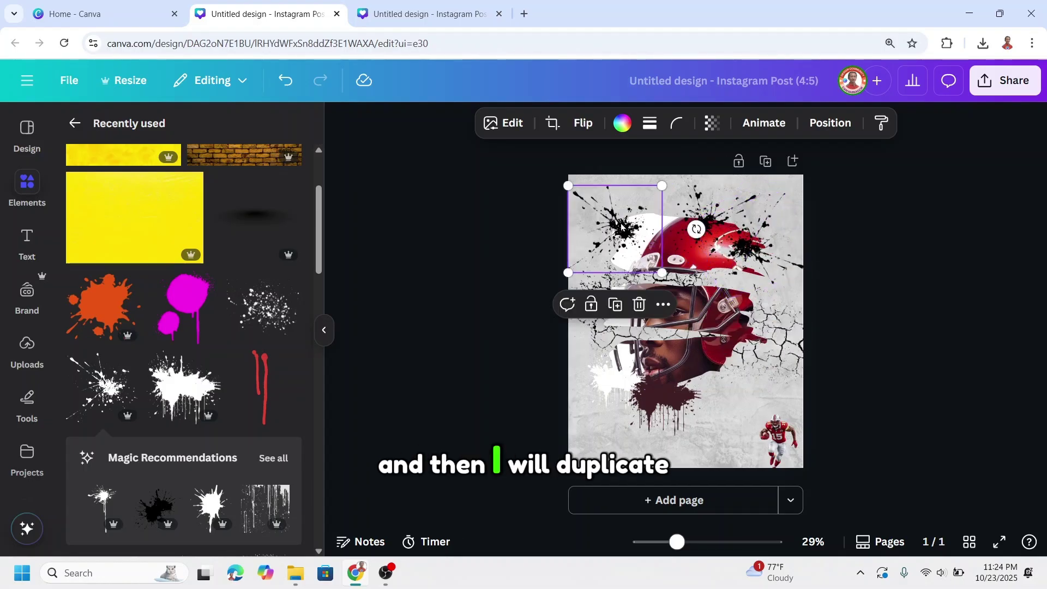
pyautogui.click(620, 304)
pyautogui.moveTo(622, 244)
pyautogui.mouseDown()
pyautogui.moveTo(611, 305)
pyautogui.moveTo(623, 308)
pyautogui.mouseUp()
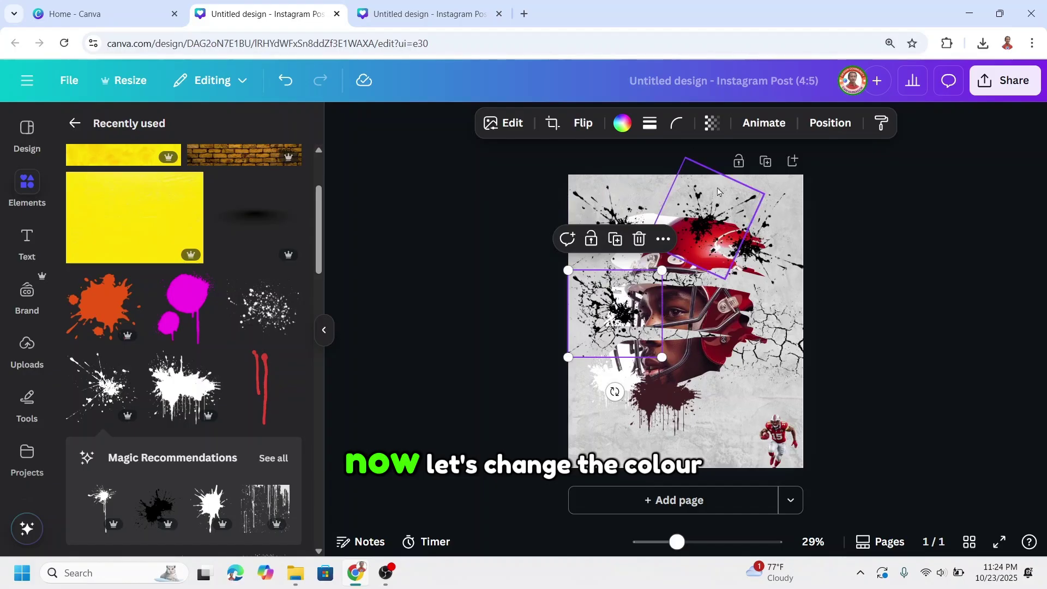
# Step: Change both detailed ink splatters on the portrait's left side to white
pyautogui.click(623, 122)
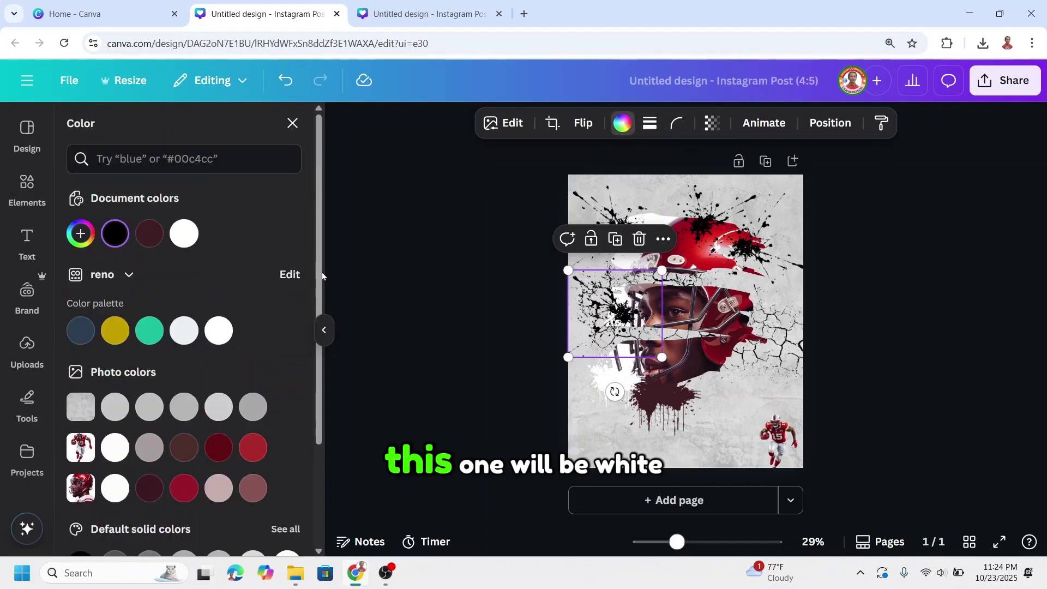
pyautogui.click(188, 233)
pyautogui.click(614, 221)
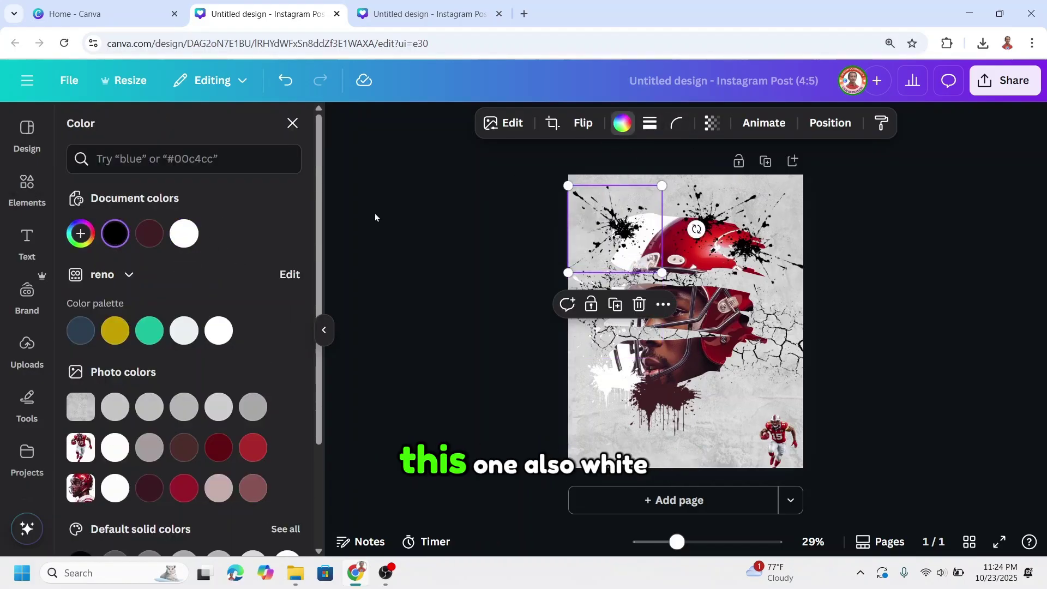
pyautogui.click(183, 234)
# Step: Recolour the splatter over the helmet's top with the dark red #9A0F1E sampled from the helmet
pyautogui.click(724, 212)
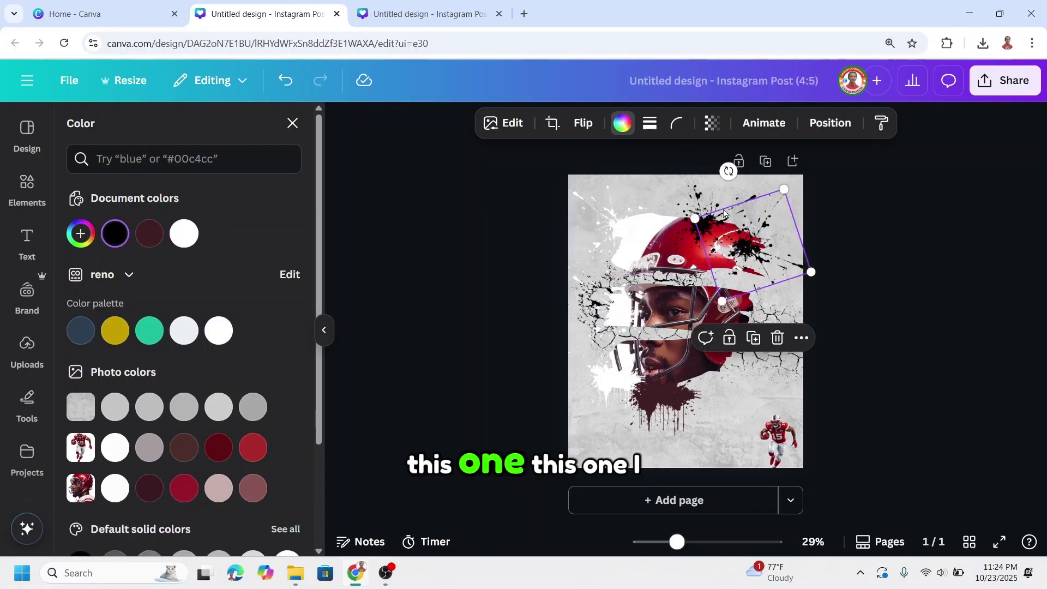
pyautogui.click(696, 213)
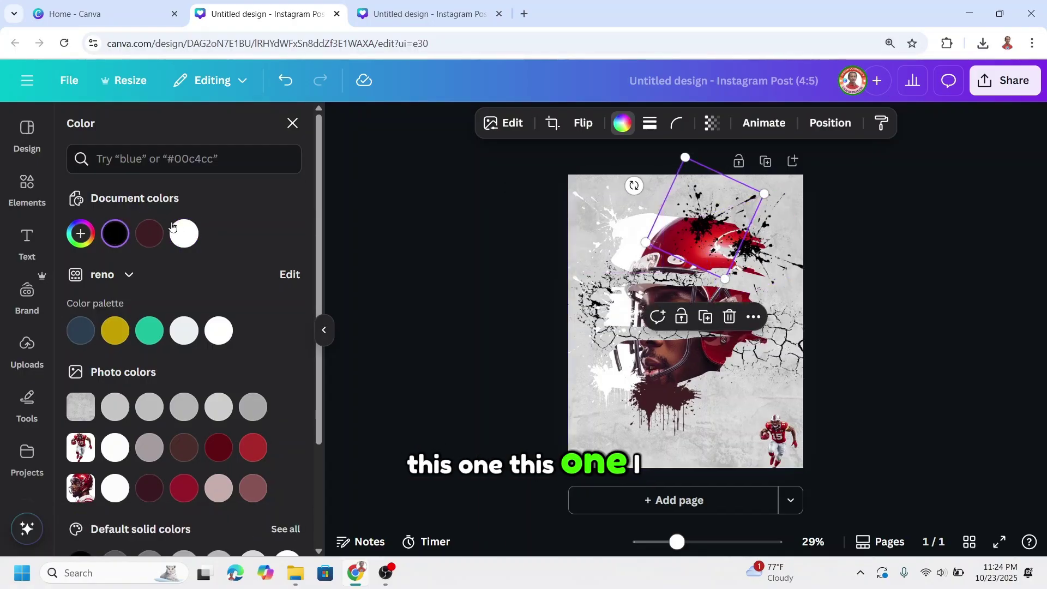
pyautogui.click(82, 236)
pyautogui.click(276, 395)
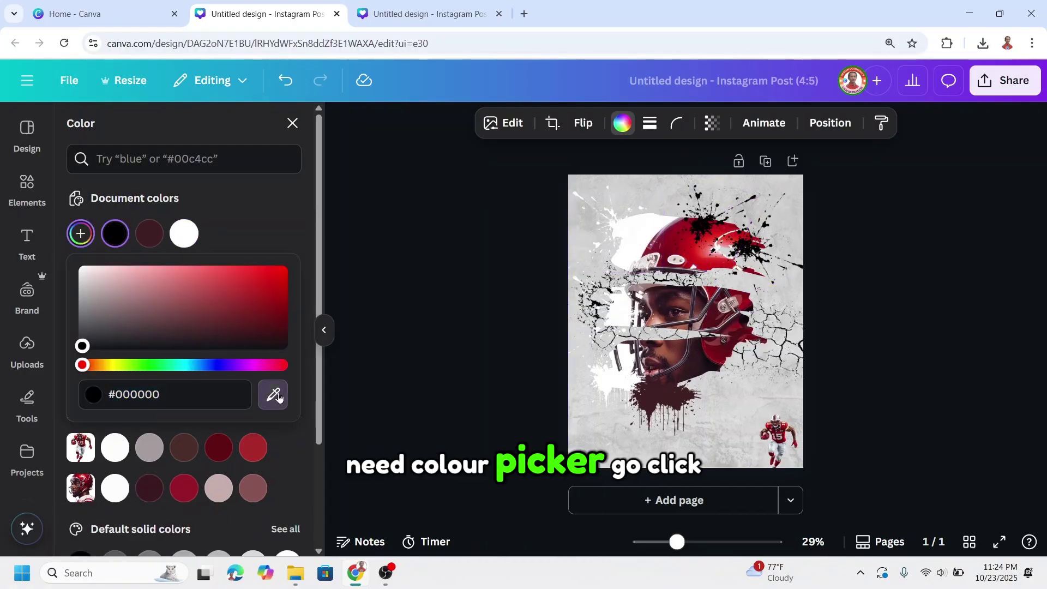
pyautogui.click(688, 225)
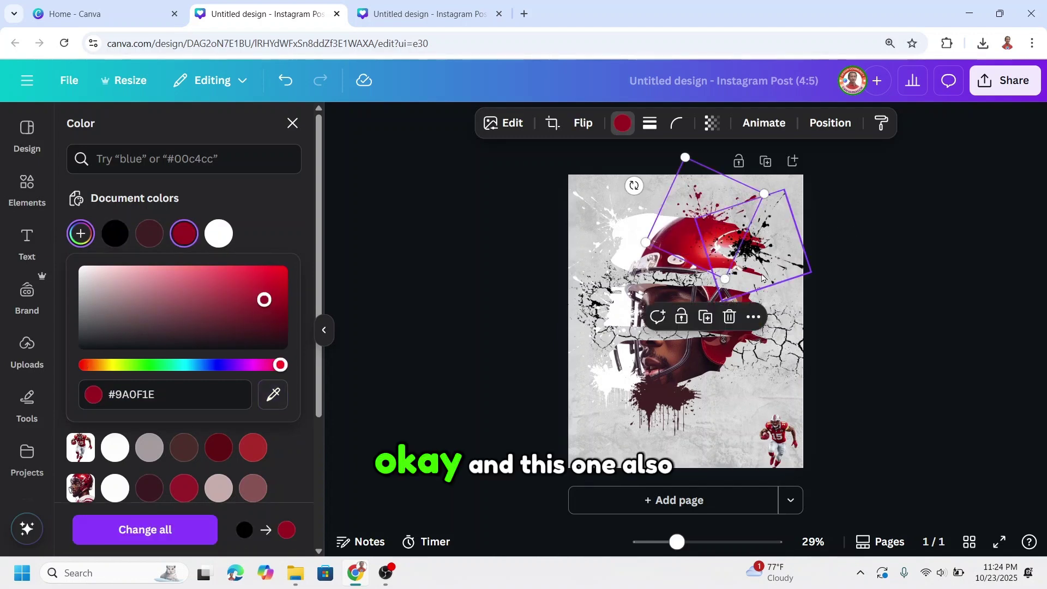
# Step: Recolour the splatter at the helmet's upper-right edge with a brighter red sampled from the helmet, then deselect it
pyautogui.click(790, 271)
pyautogui.click(112, 233)
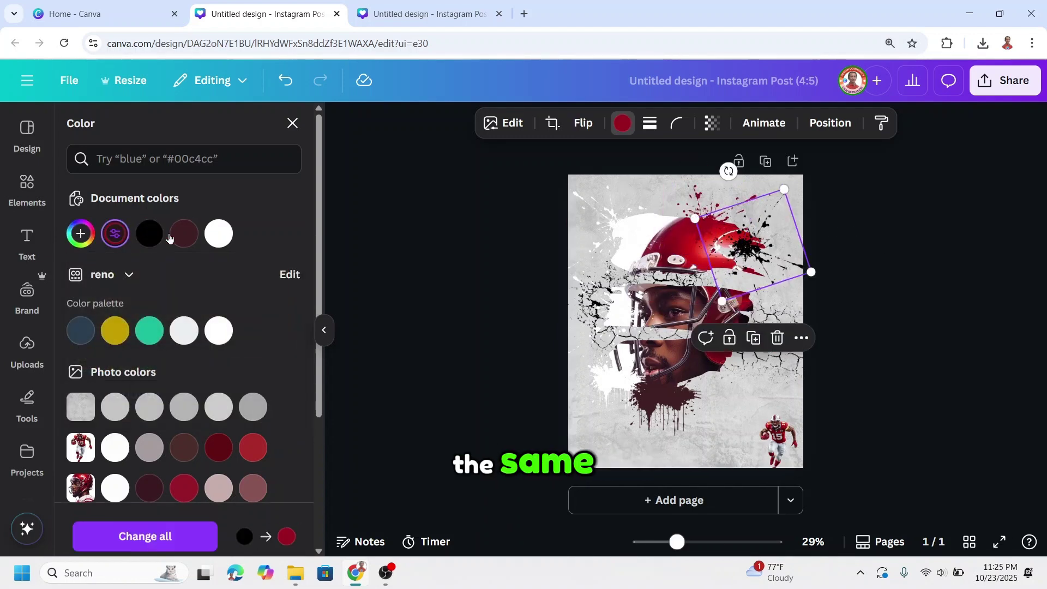
pyautogui.click(80, 234)
pyautogui.click(274, 395)
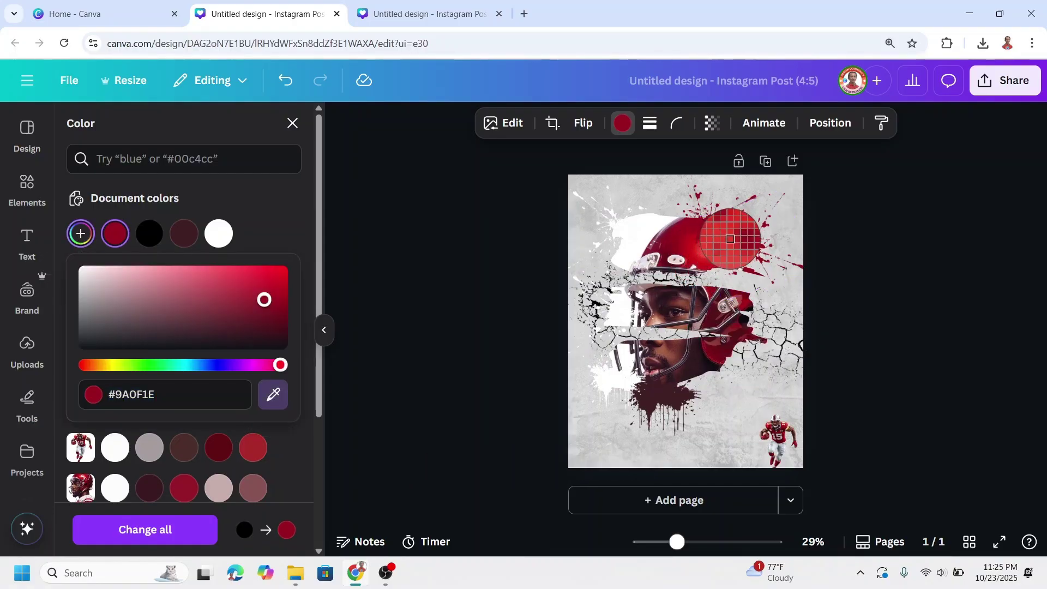
pyautogui.click(730, 239)
pyautogui.click(911, 275)
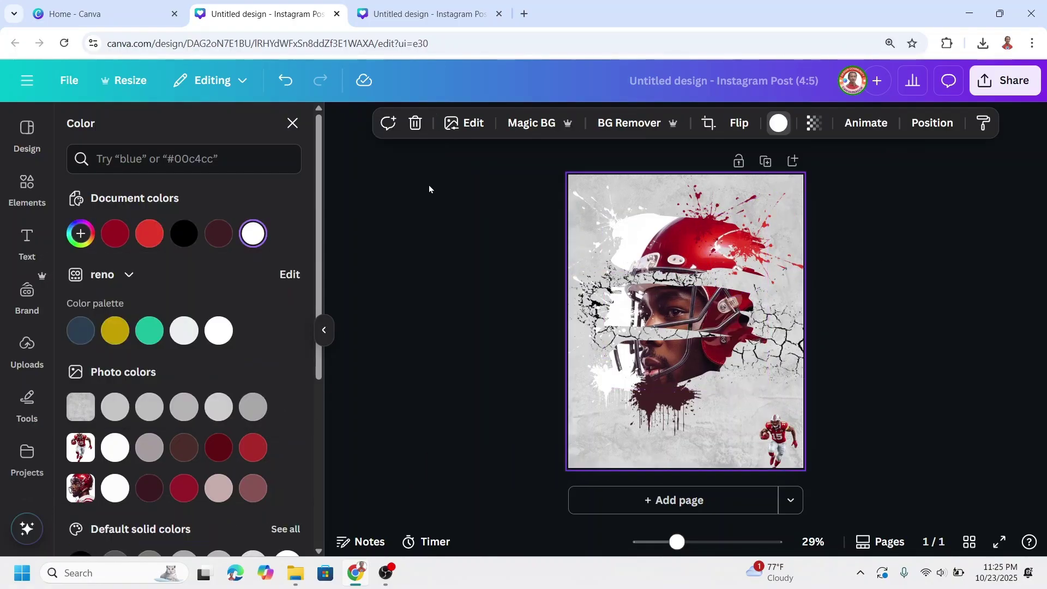
# Step: Add the magenta dripping paint blob graphic and place it, scaled down, below and left of the player's chin
pyautogui.click(292, 123)
pyautogui.scroll(-4, 243, 259)
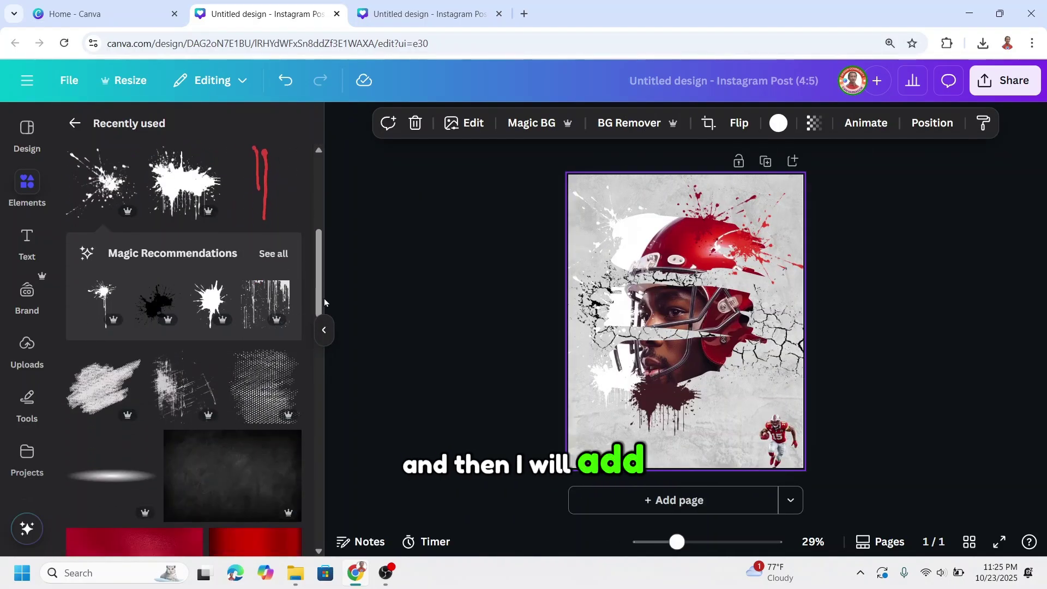
pyautogui.scroll(5, 194, 335)
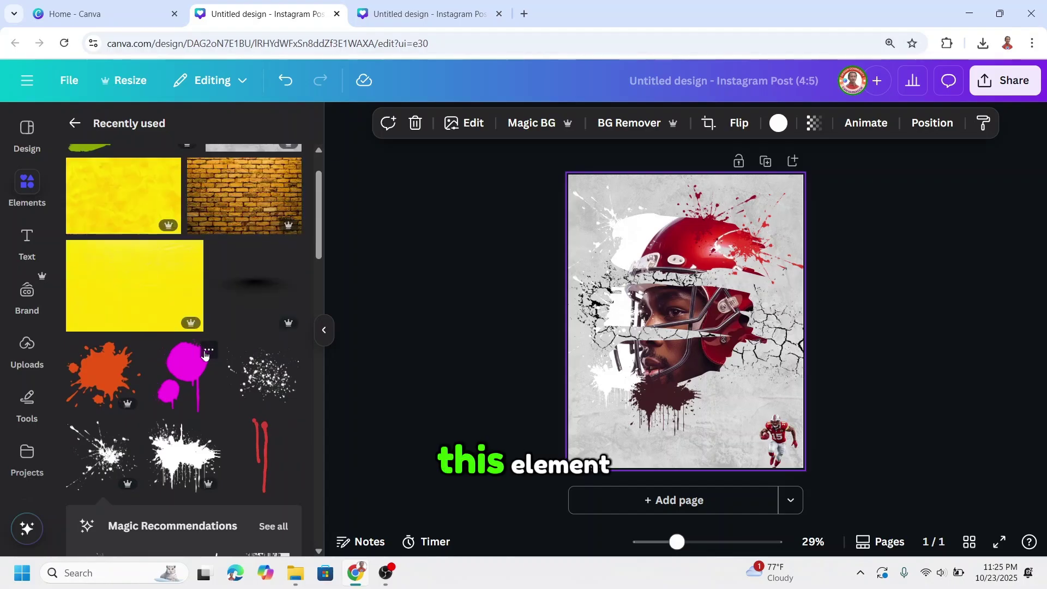
pyautogui.click(208, 350)
pyautogui.click(179, 373)
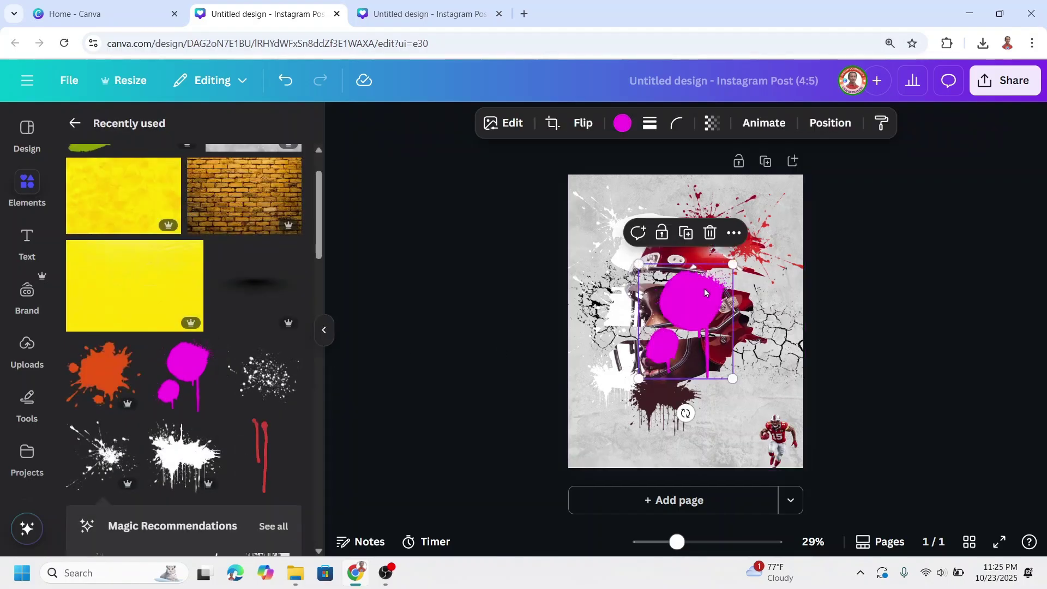
pyautogui.moveTo(732, 264); pyautogui.dragTo(634, 392)
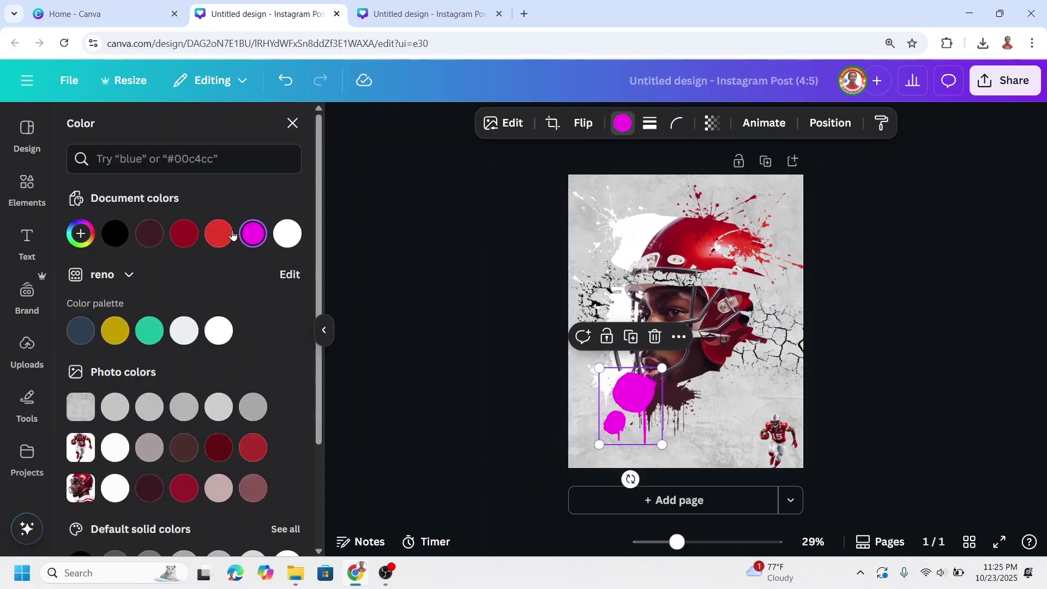
# Step: Recolour the paint blob with the dark #281922 sampled from the portrait, then shrink it against the dark splatter's left edge
pyautogui.click(75, 245)
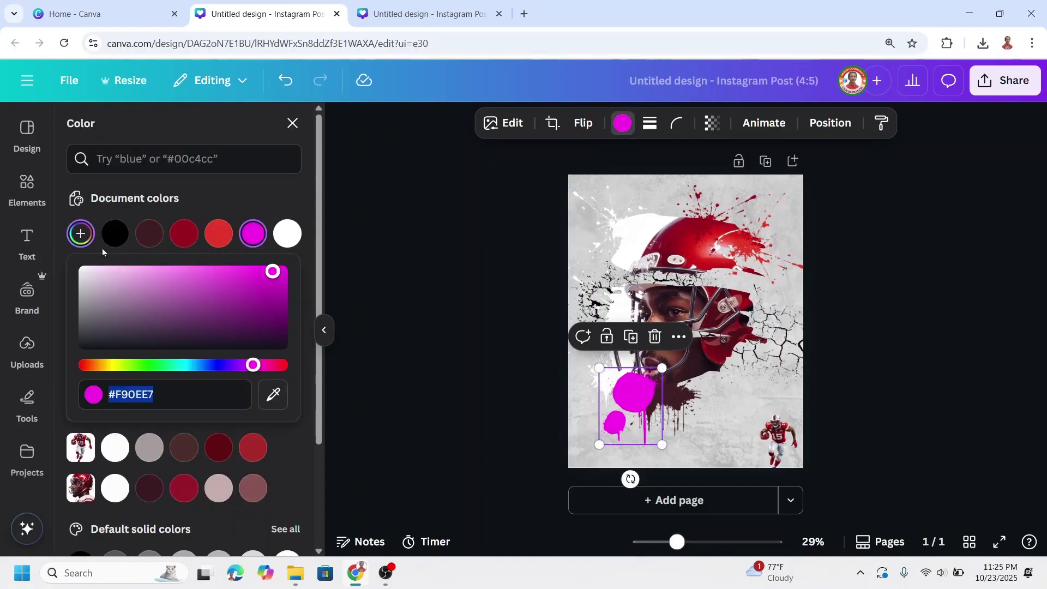
pyautogui.click(273, 394)
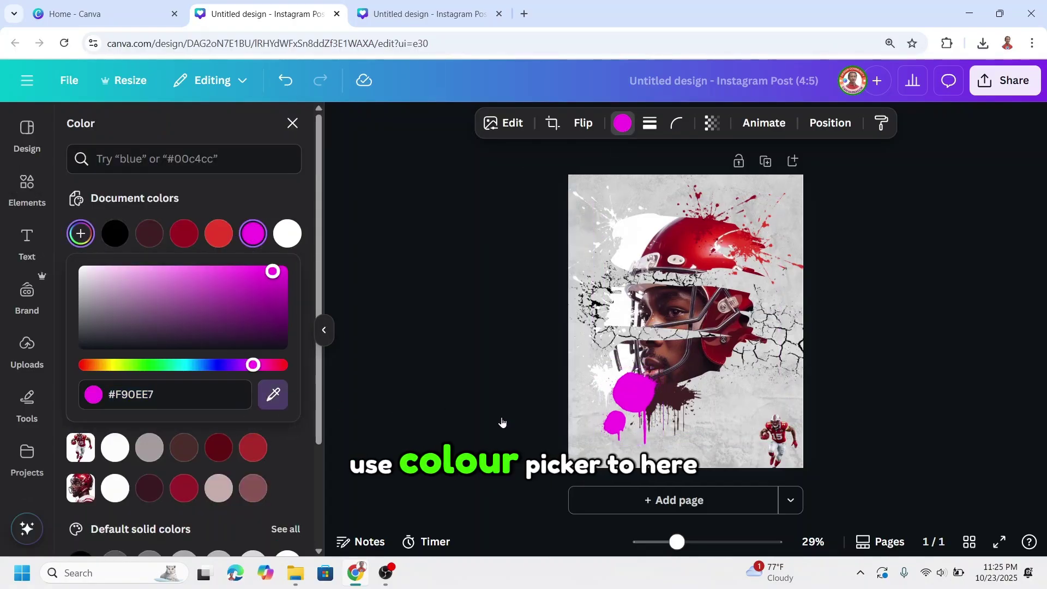
pyautogui.click(669, 379)
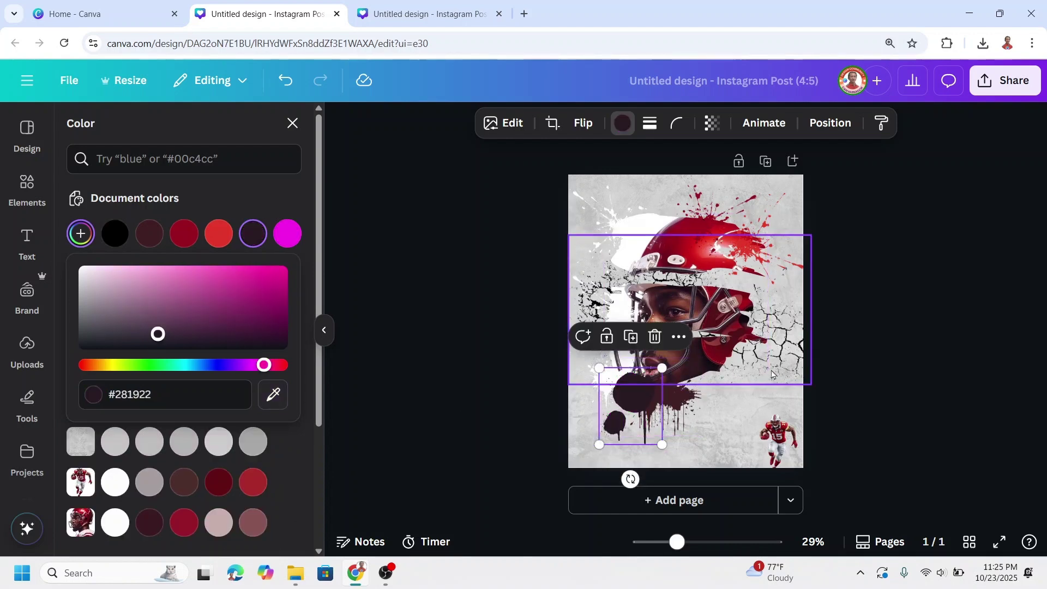
pyautogui.moveTo(600, 443); pyautogui.dragTo(640, 395)
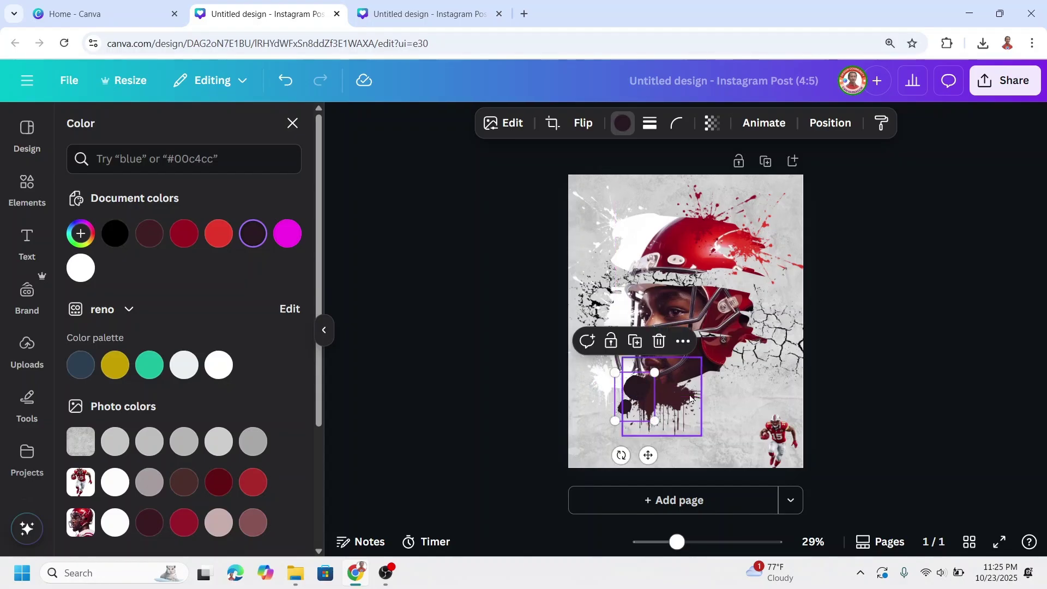
# Step: Add the red Digital Action Painting Drip graphic from the recently used elements to the poster
pyautogui.click(293, 122)
pyautogui.scroll(-4, 284, 371)
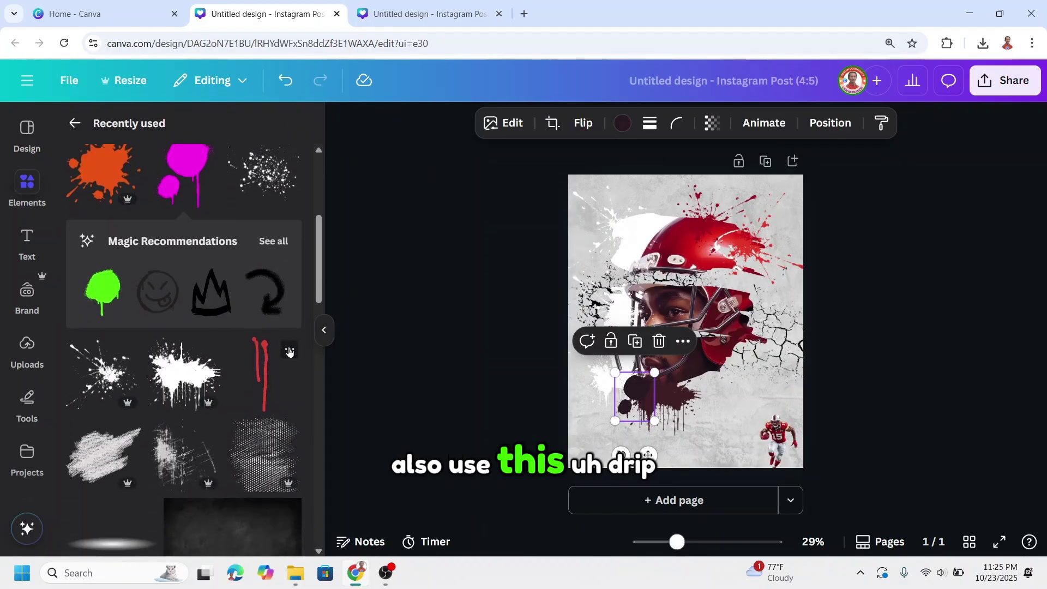
pyautogui.click(289, 348)
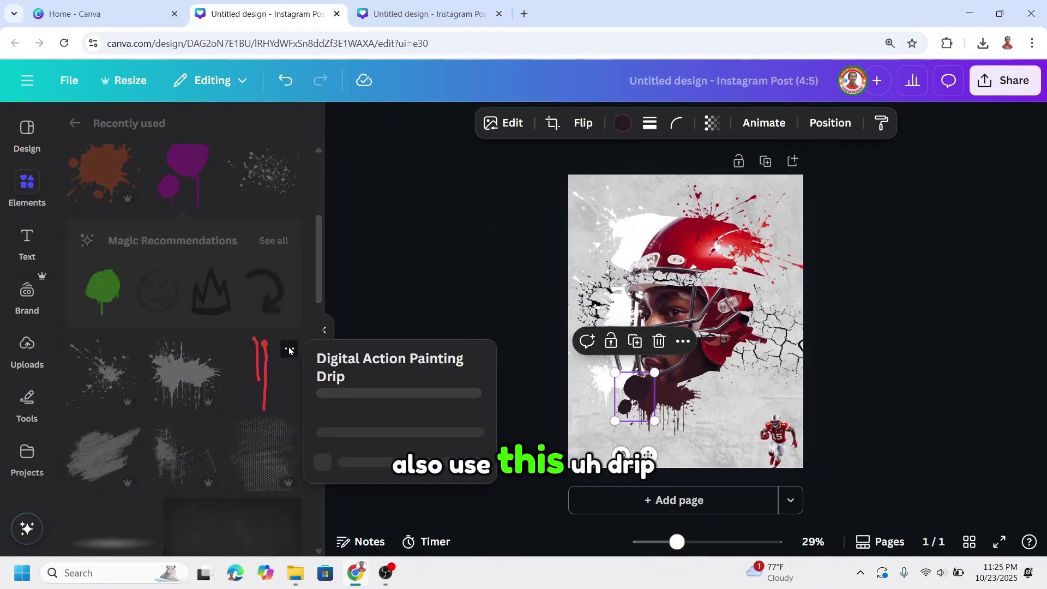
pyautogui.click(264, 358)
pyautogui.click(264, 366)
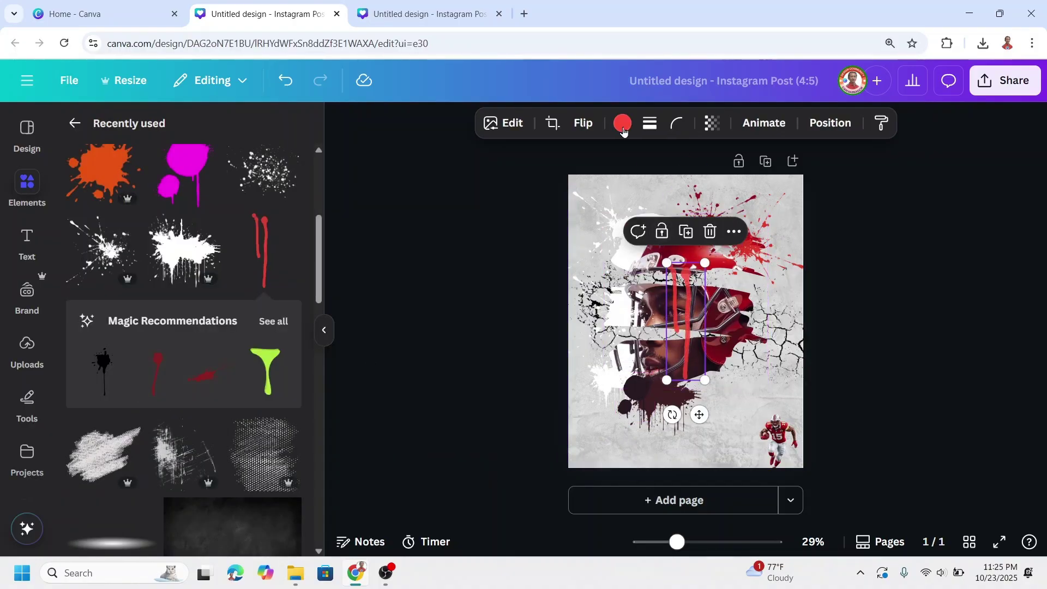
# Step: Change the paint drip to black and place it, scaled down, running down from the dark paint blob
pyautogui.click(623, 128)
pyautogui.click(117, 238)
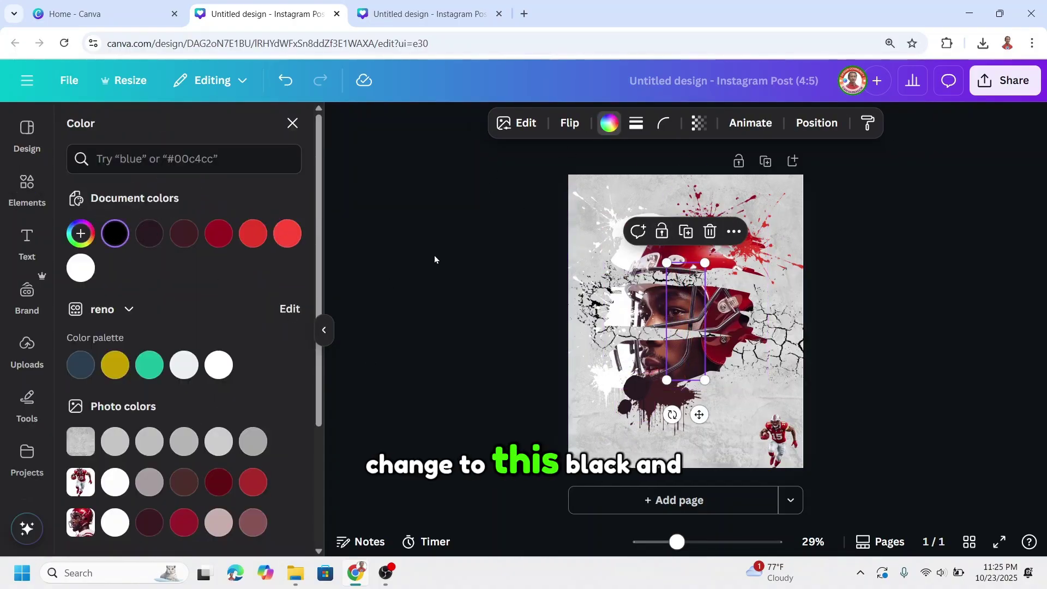
pyautogui.moveTo(685, 286); pyautogui.dragTo(636, 415)
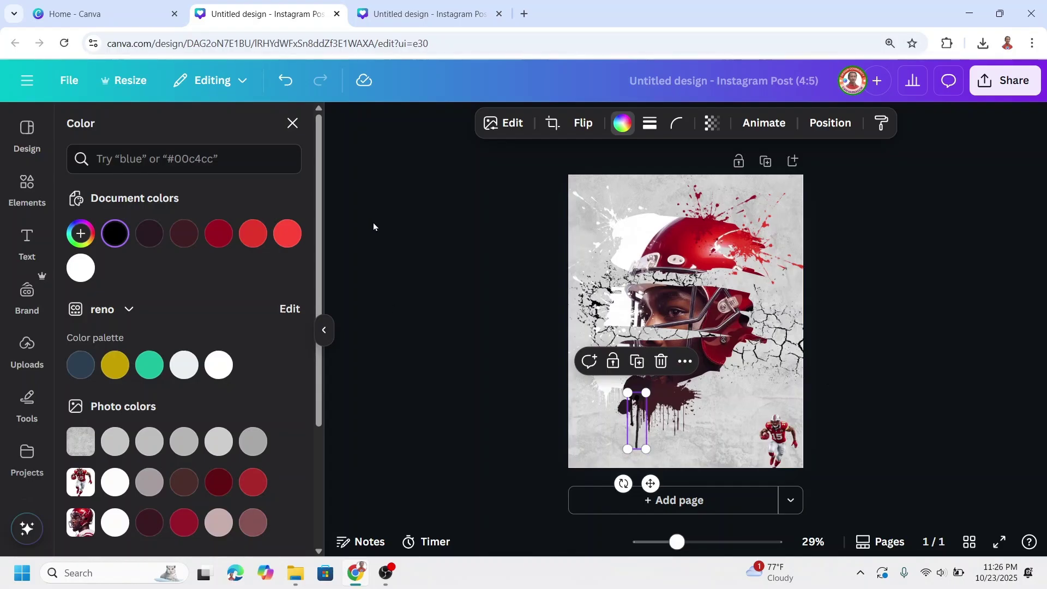
# Step: Add the black Dripping Border Illustration and place it, scaled down, along the helmet's lower edge above the crack
pyautogui.click(285, 126)
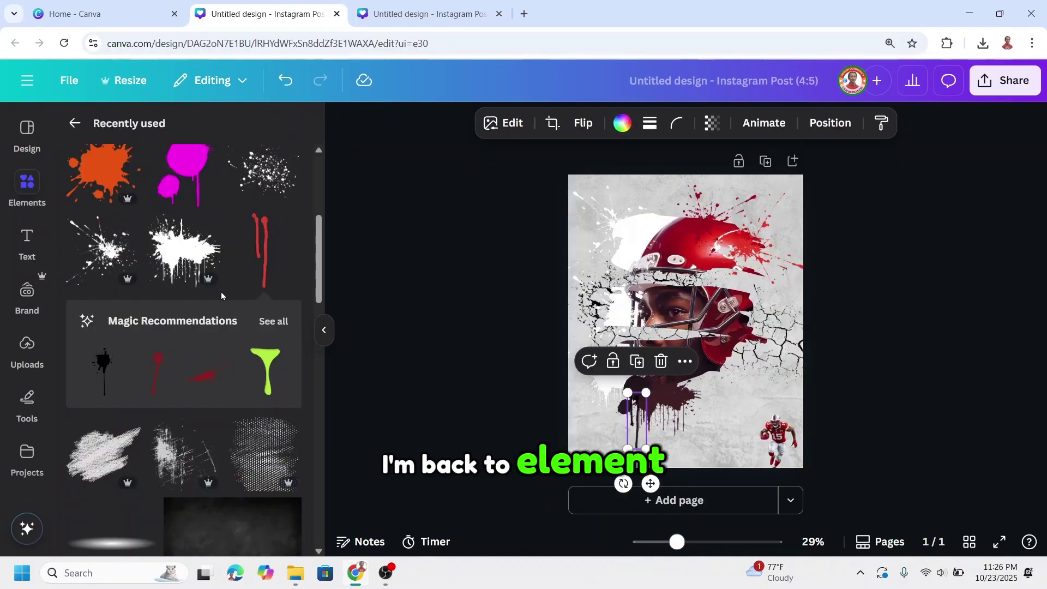
pyautogui.scroll(-2, 221, 293)
pyautogui.scroll(-5, 222, 295)
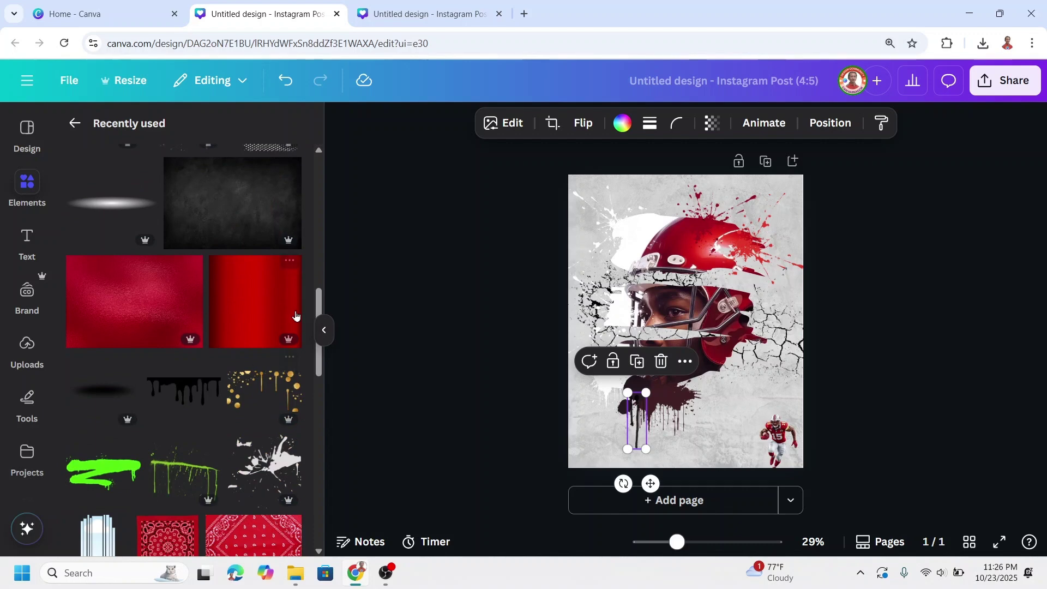
pyautogui.scroll(-5, 295, 316)
pyautogui.scroll(5, 244, 313)
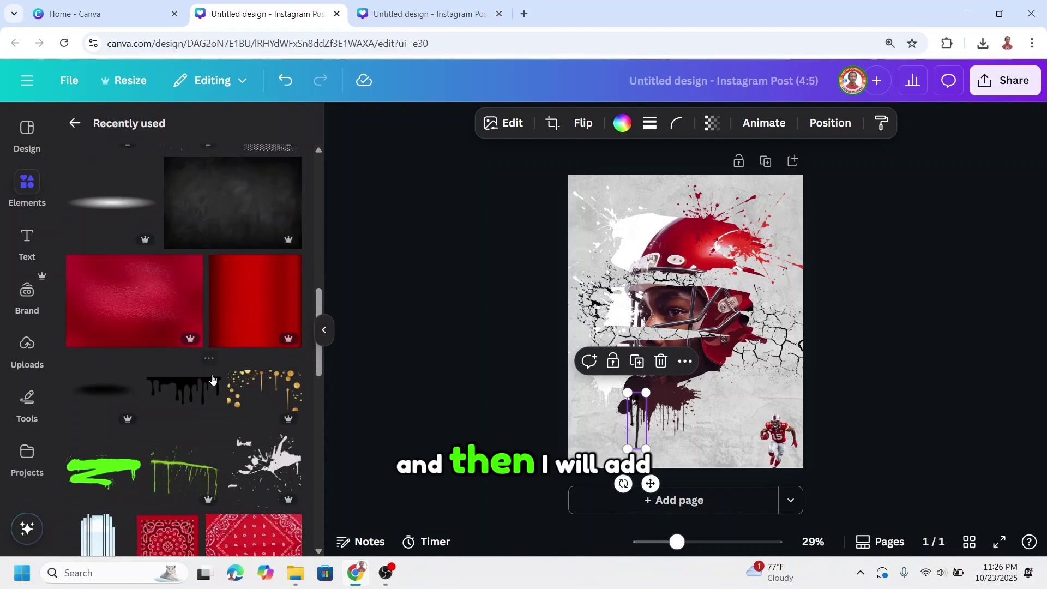
pyautogui.click(208, 364)
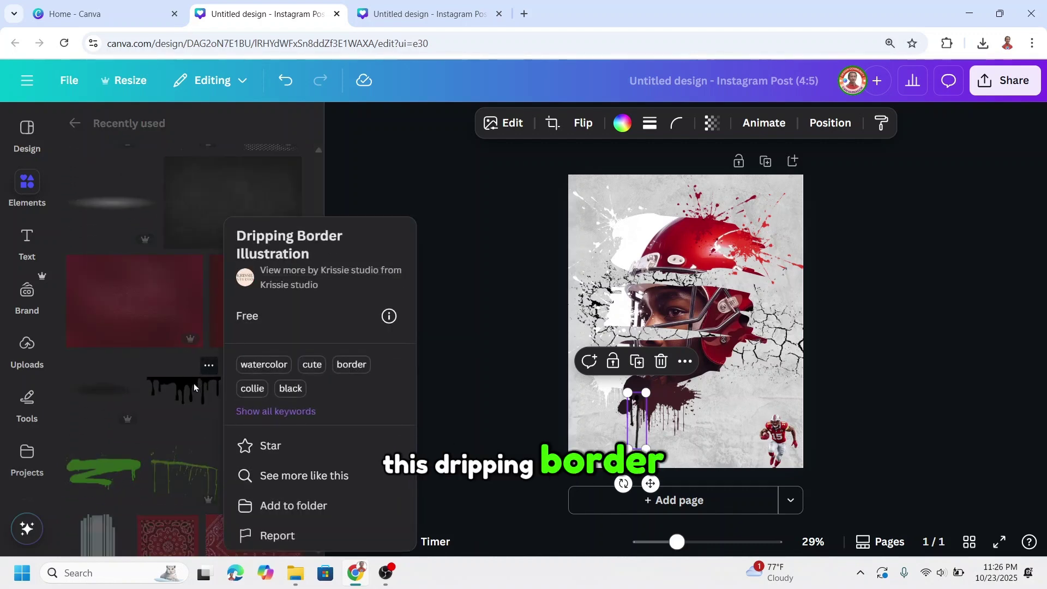
pyautogui.click(194, 387)
pyautogui.click(180, 393)
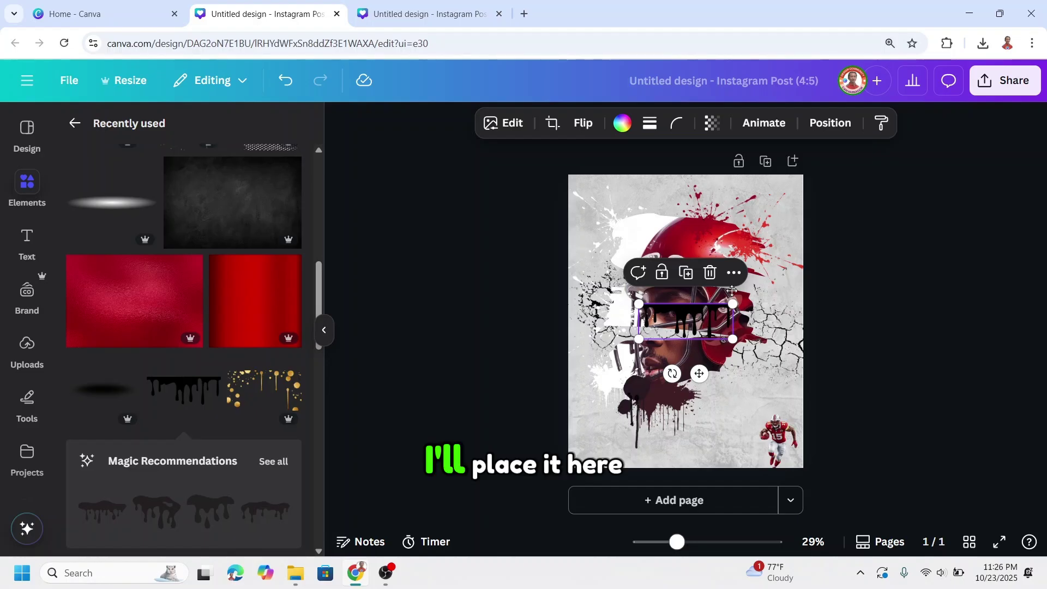
pyautogui.moveTo(732, 291); pyautogui.dragTo(754, 253)
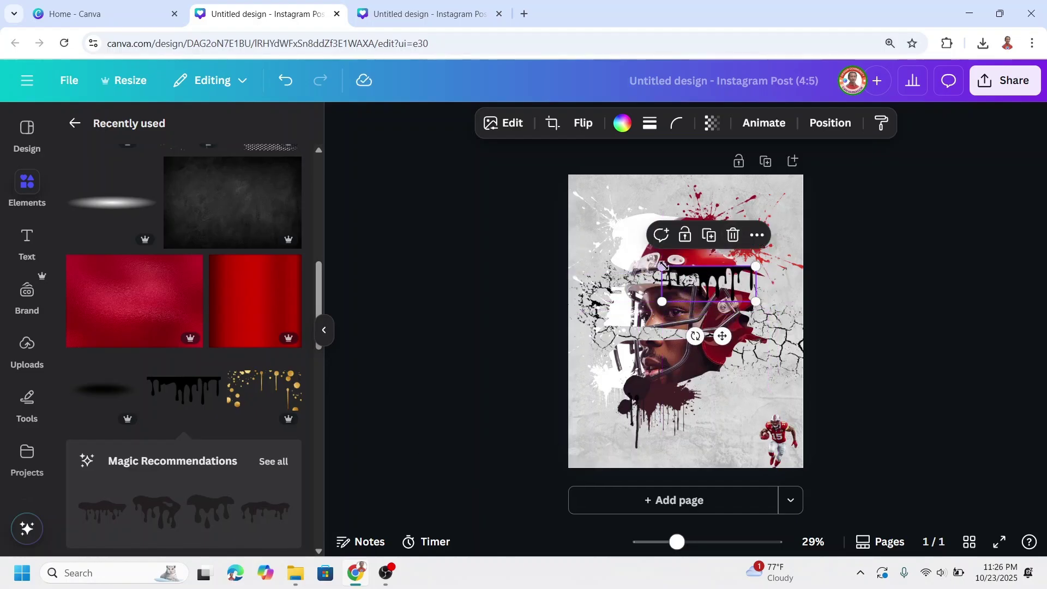
pyautogui.moveTo(664, 267); pyautogui.dragTo(716, 273)
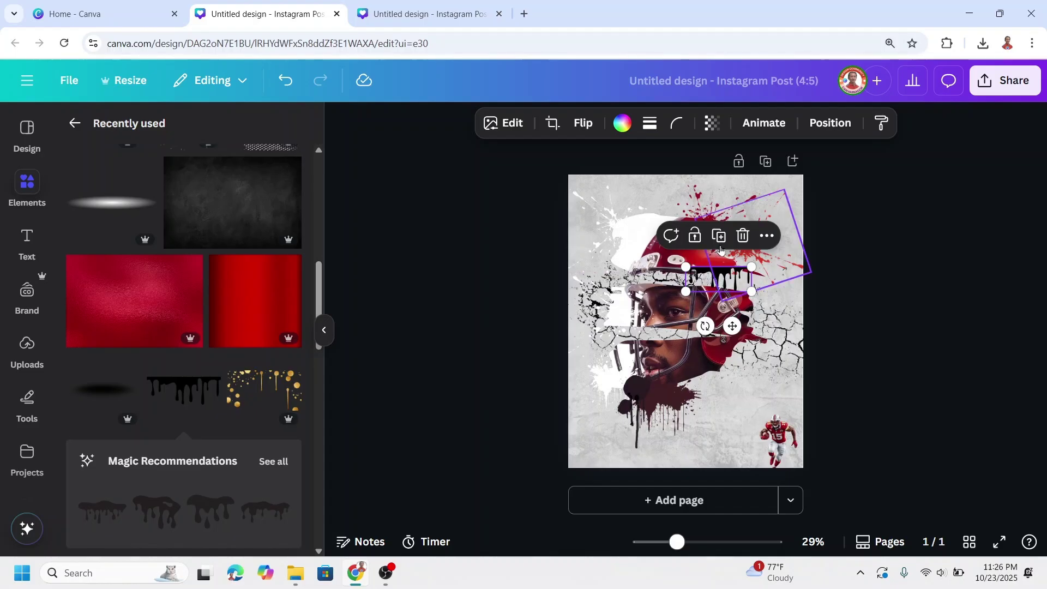
# Step: Recolour the dripping border with the dark red #6A0C18 sampled from the helmet and send it to back
pyautogui.click(622, 123)
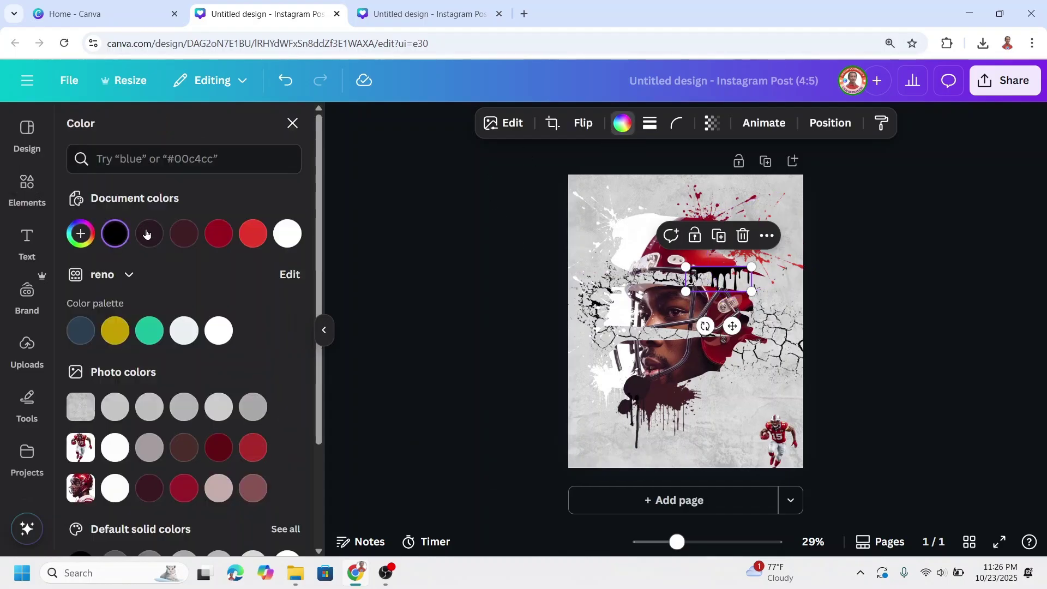
pyautogui.click(81, 234)
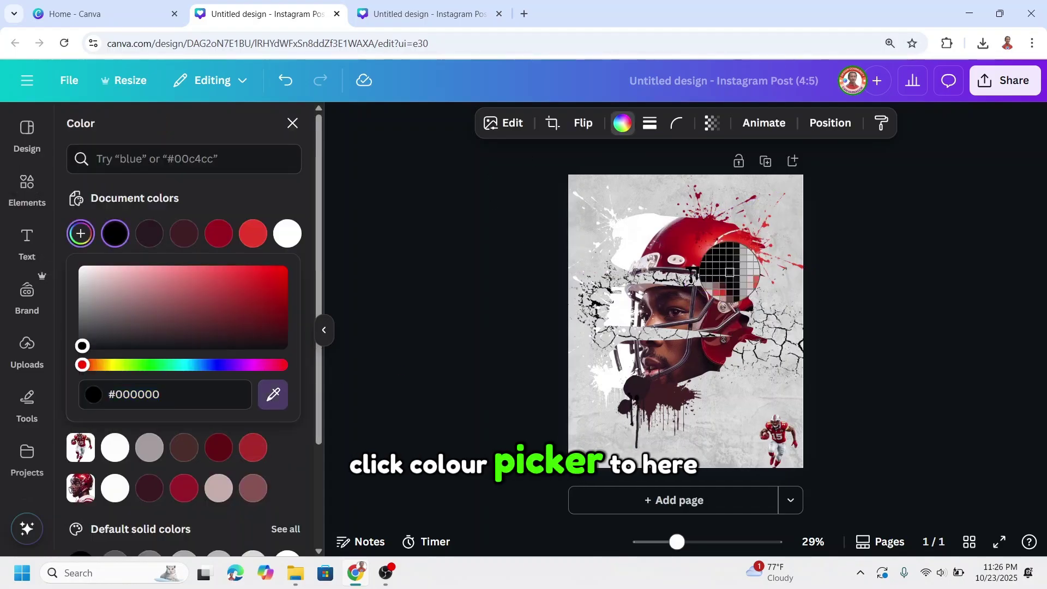
pyautogui.click(686, 272)
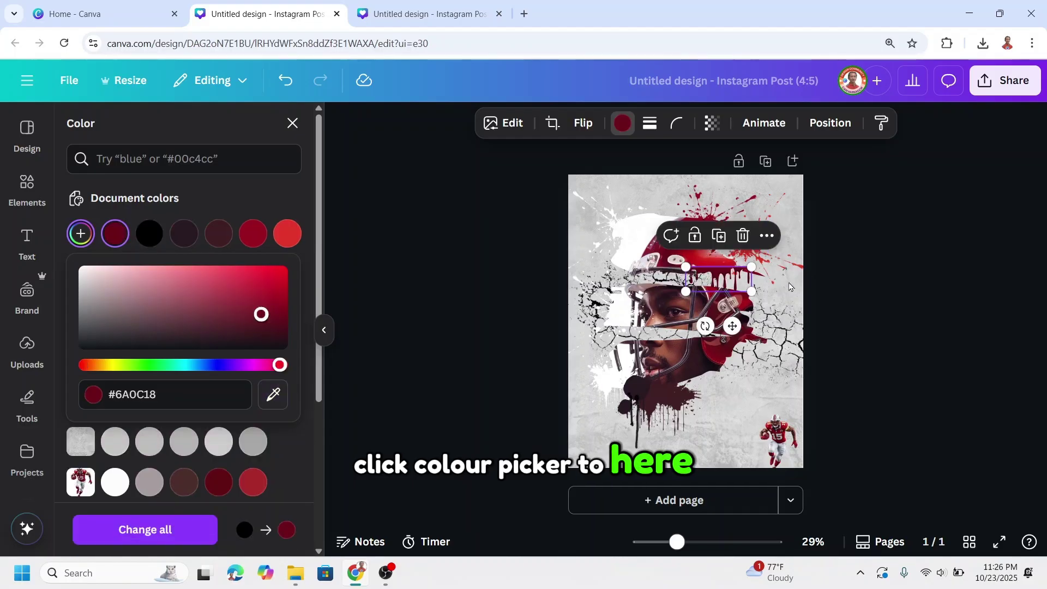
pyautogui.rightClick(720, 277)
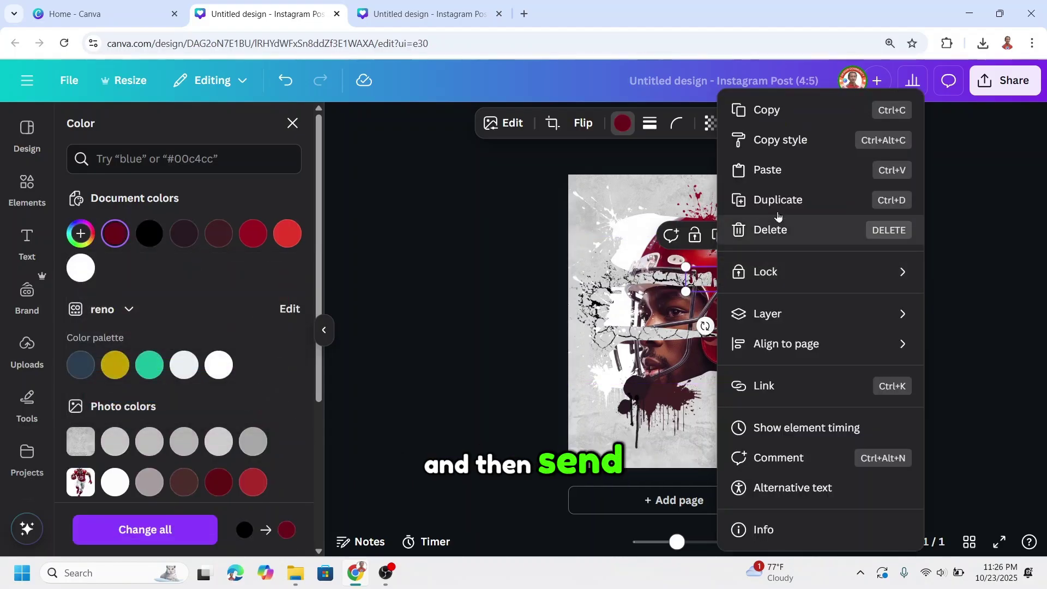
pyautogui.moveTo(798, 319)
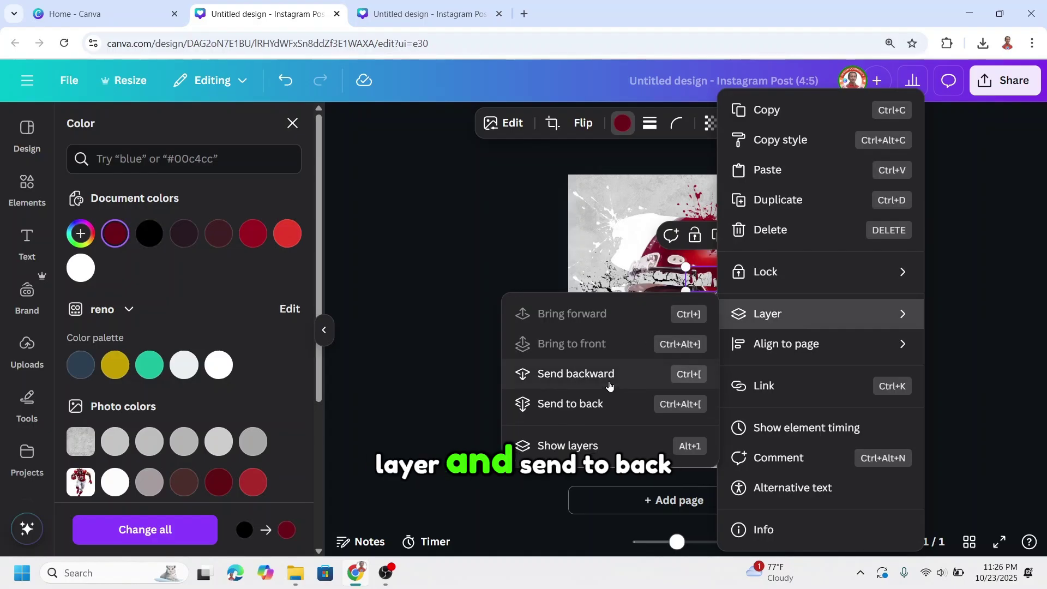
pyautogui.click(599, 410)
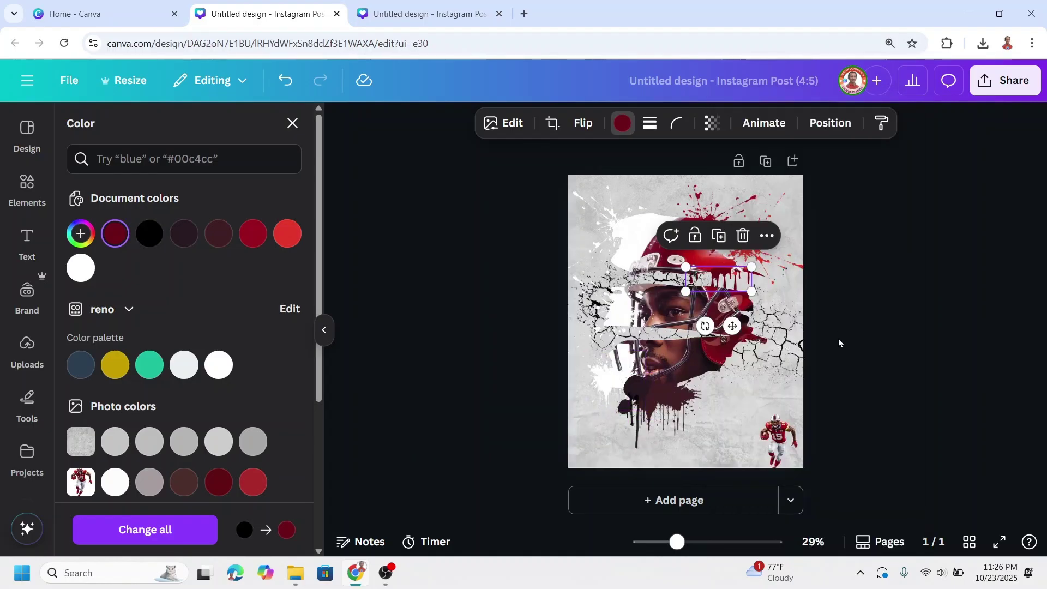
# Step: Enlarge the running player cutout and place it below the portrait, beside the dark dripping splatter
pyautogui.click(786, 433)
pyautogui.moveTo(785, 433); pyautogui.dragTo(720, 429)
pyautogui.moveTo(737, 393); pyautogui.dragTo(754, 371)
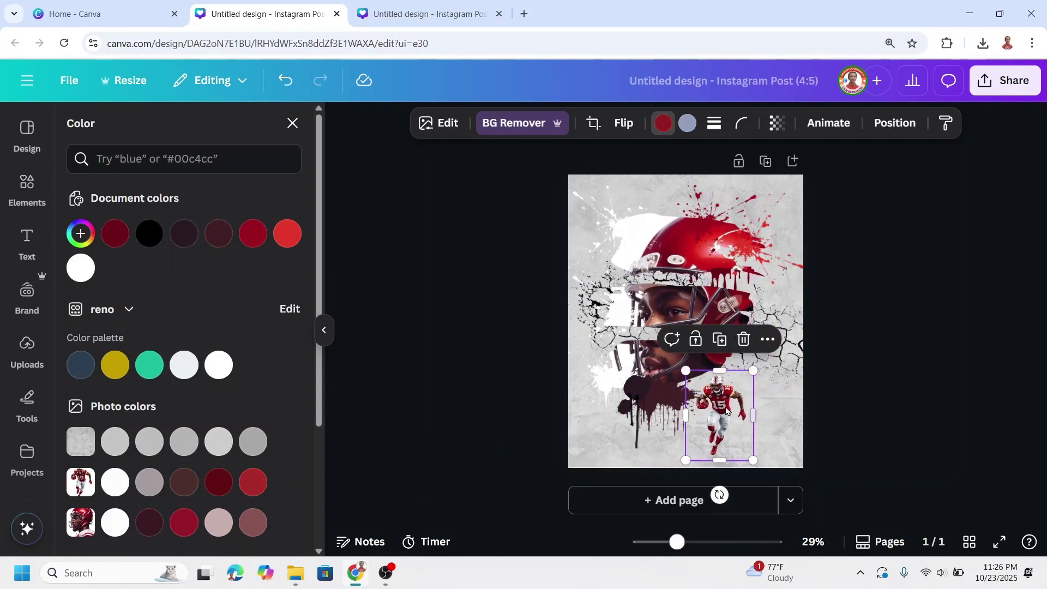
pyautogui.moveTo(727, 410); pyautogui.dragTo(713, 412)
pyautogui.rightClick(714, 412)
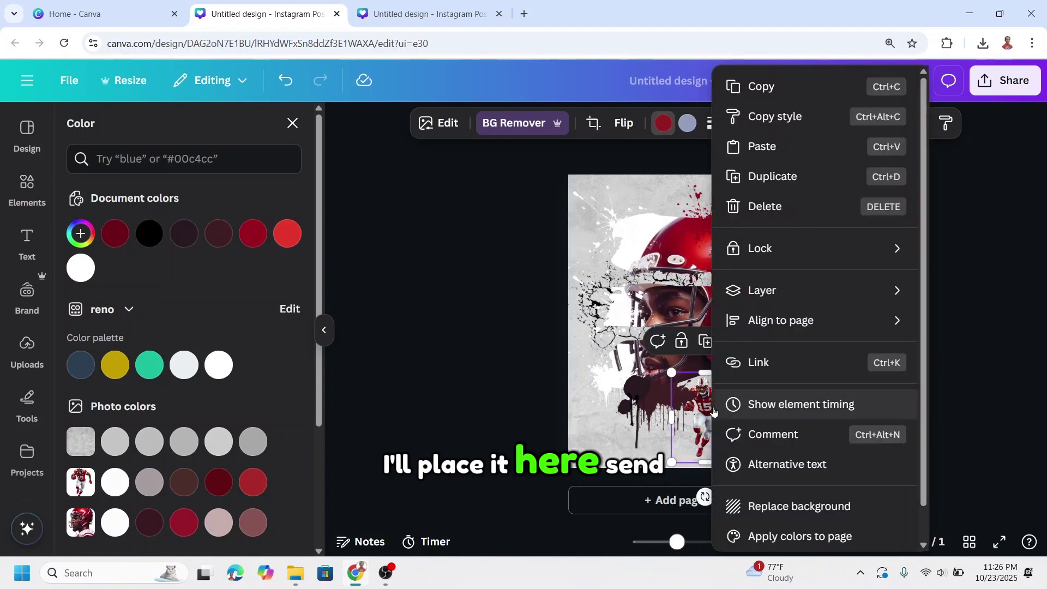
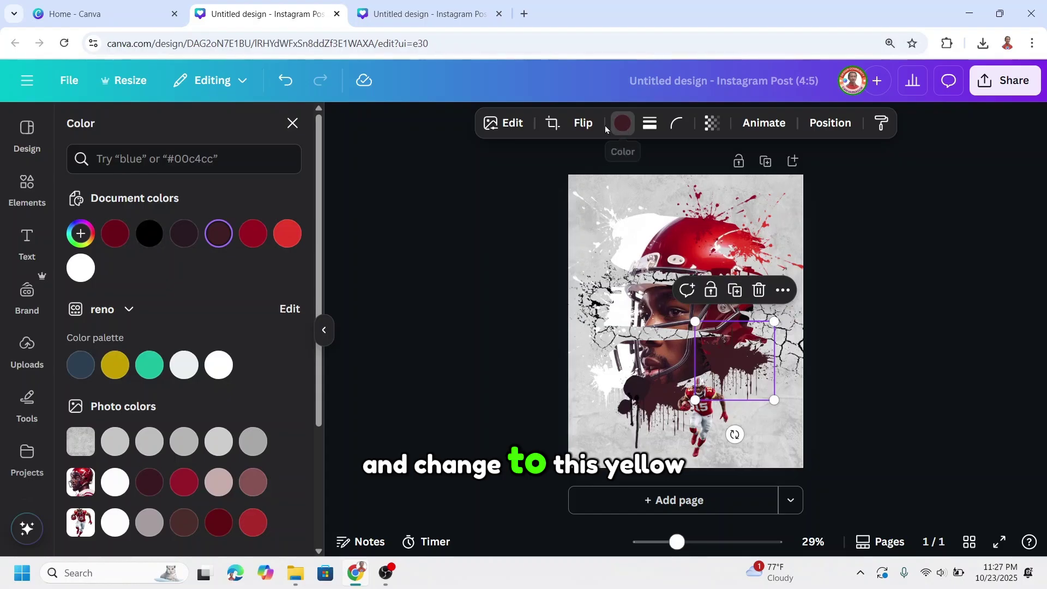
# Step: Change the copied dripping splatter to the brand palette's yellow and place it behind the running player, sent to back
pyautogui.click(120, 368)
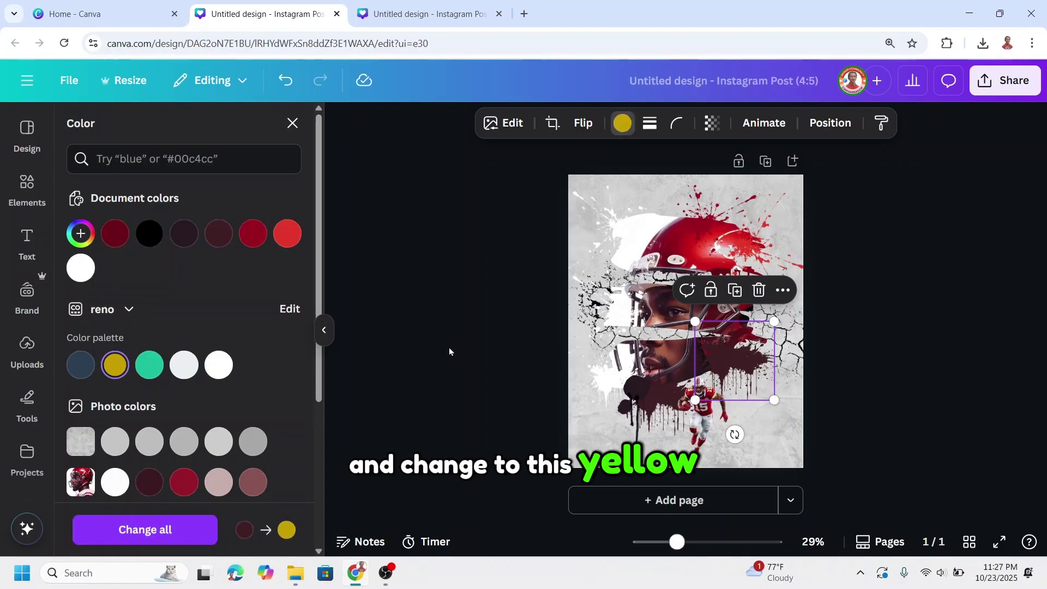
pyautogui.moveTo(748, 374); pyautogui.dragTo(725, 400)
pyautogui.rightClick(712, 393)
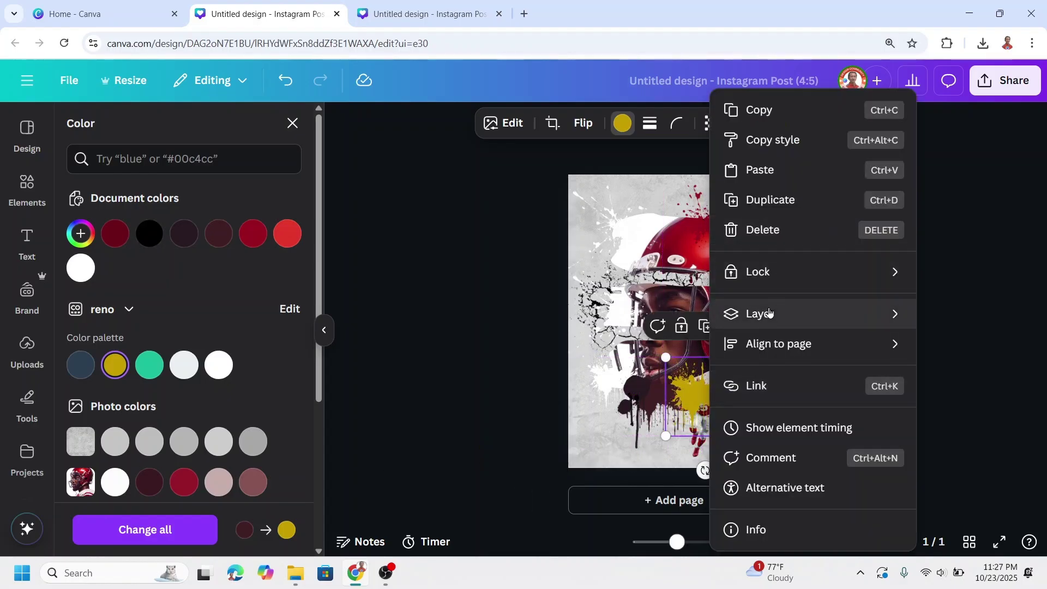
pyautogui.moveTo(766, 315)
pyautogui.click(577, 407)
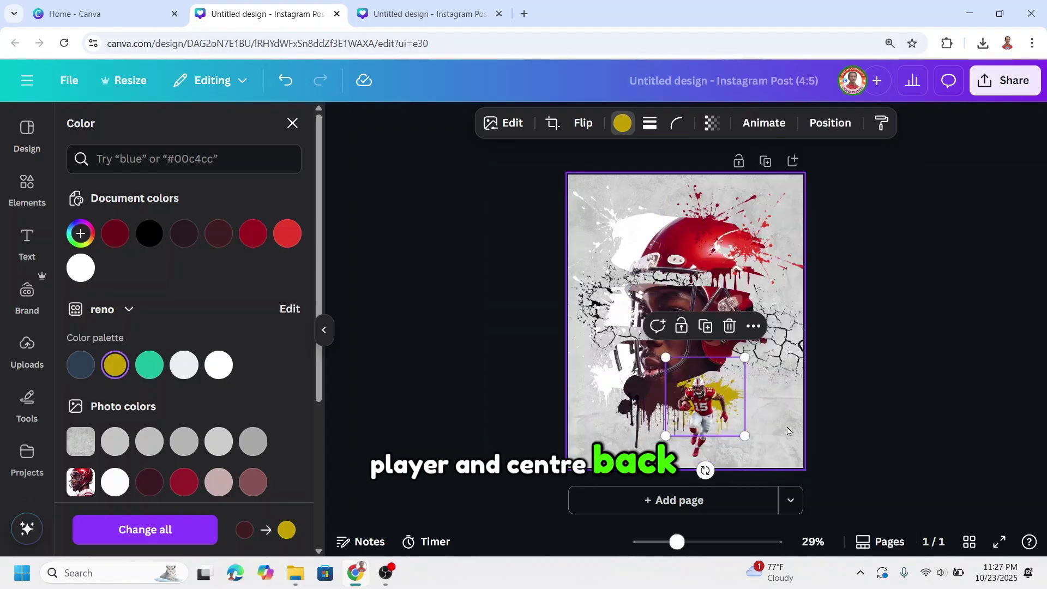
# Step: Add the black speckled ink splatter from the recently used elements and place it over the lower helmet, above the running player
pyautogui.click(292, 124)
pyautogui.scroll(5, 224, 345)
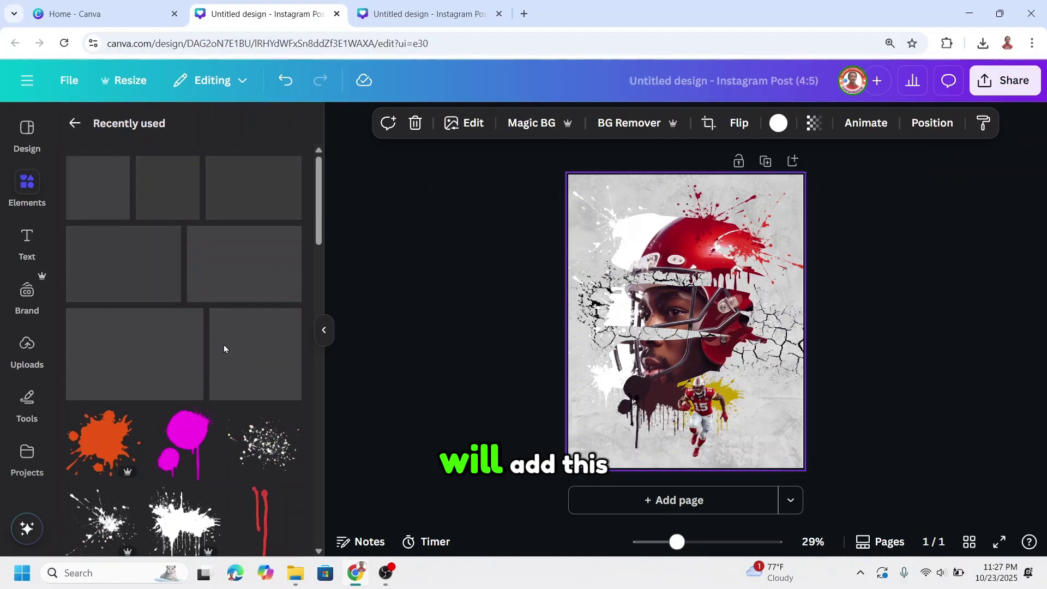
pyautogui.click(129, 433)
pyautogui.click(130, 435)
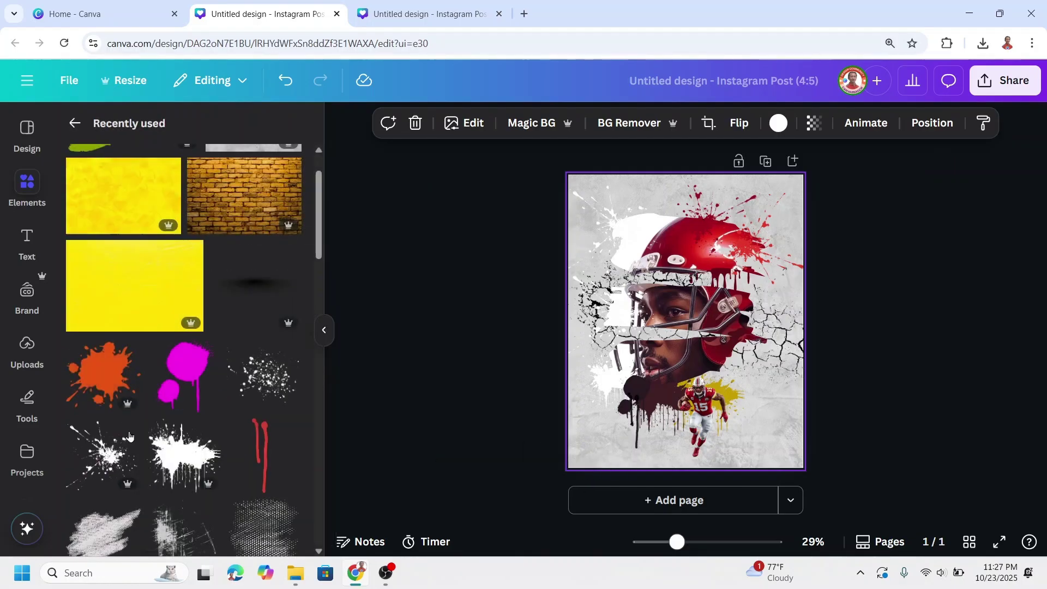
pyautogui.scroll(2, 284, 425)
pyautogui.click(289, 418)
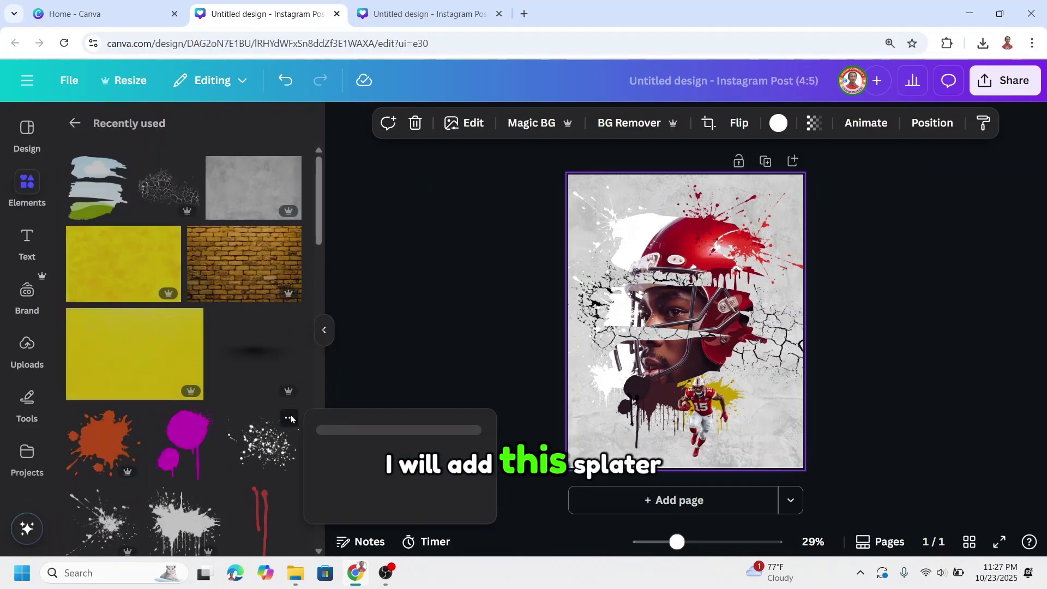
pyautogui.click(274, 448)
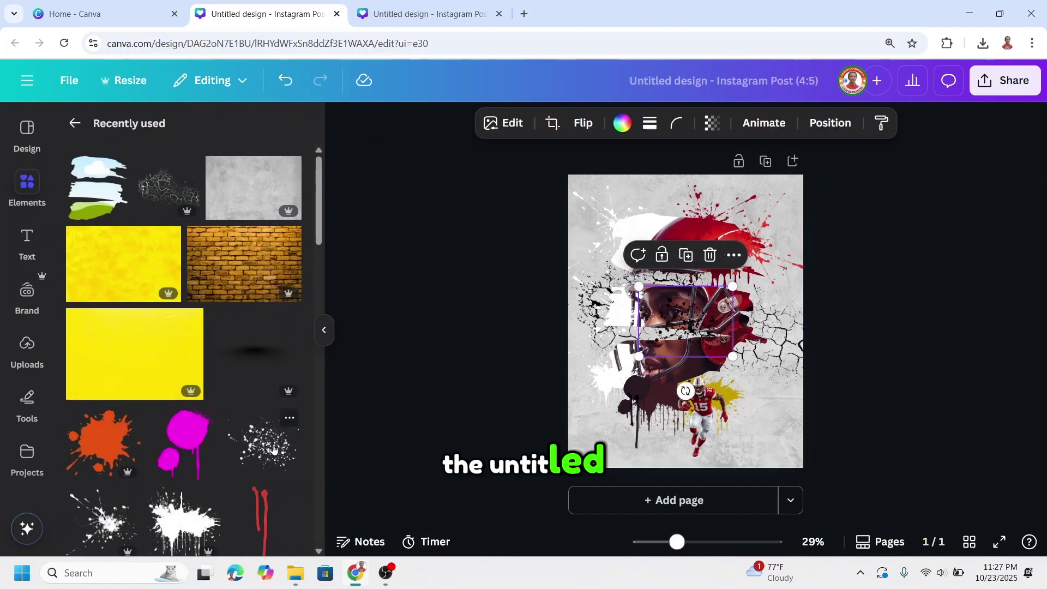
pyautogui.moveTo(707, 320); pyautogui.dragTo(737, 365)
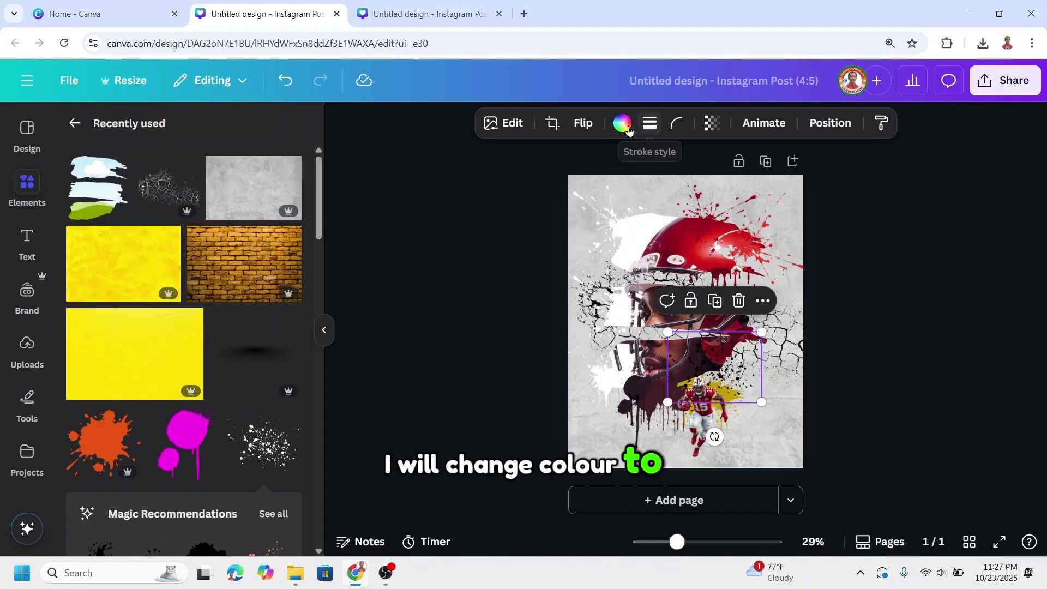
# Step: Recolour the speckled splatter with the darkest grey from the wall's photo colours and scale it down slightly
pyautogui.click(623, 123)
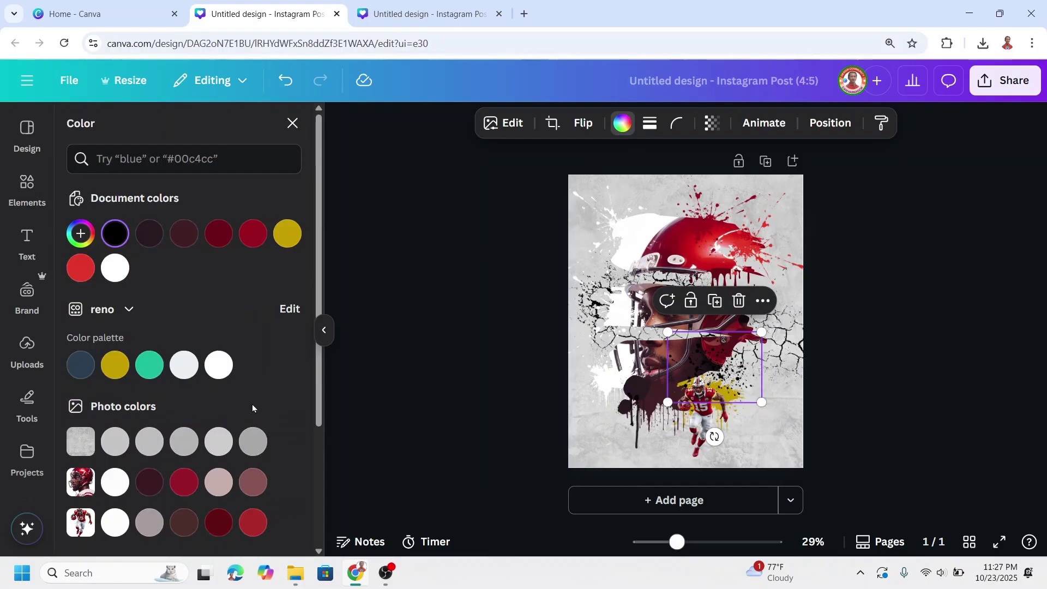
pyautogui.click(254, 446)
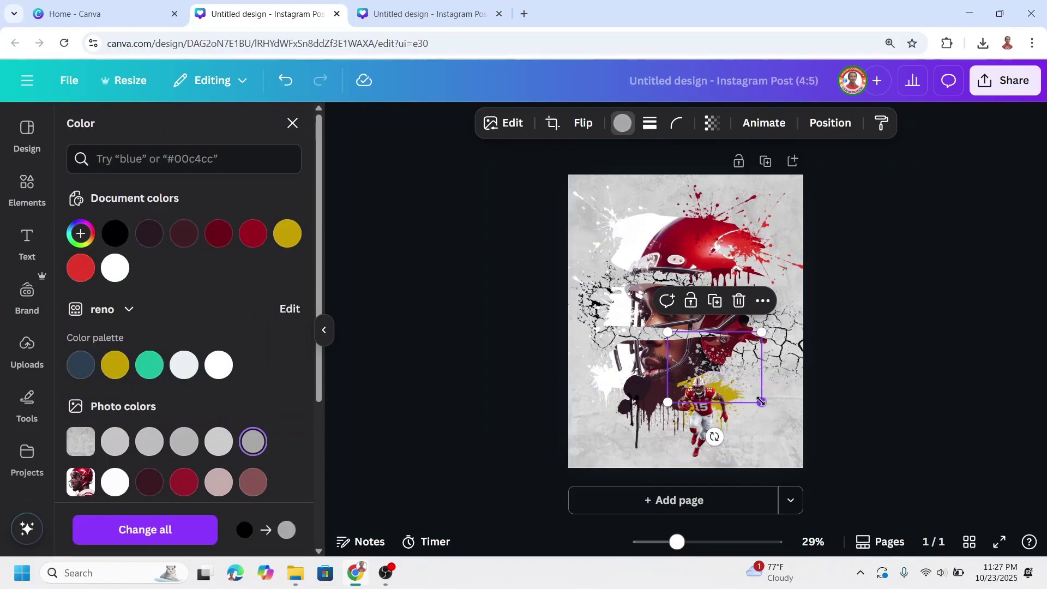
pyautogui.moveTo(762, 402); pyautogui.dragTo(746, 367)
# Step: Duplicate the speckled splatter, recolour the copy vivid red #9a0f1e, then duplicate the red one and shrink it beside the helmet's lower back
pyautogui.click(719, 304)
pyautogui.click(262, 235)
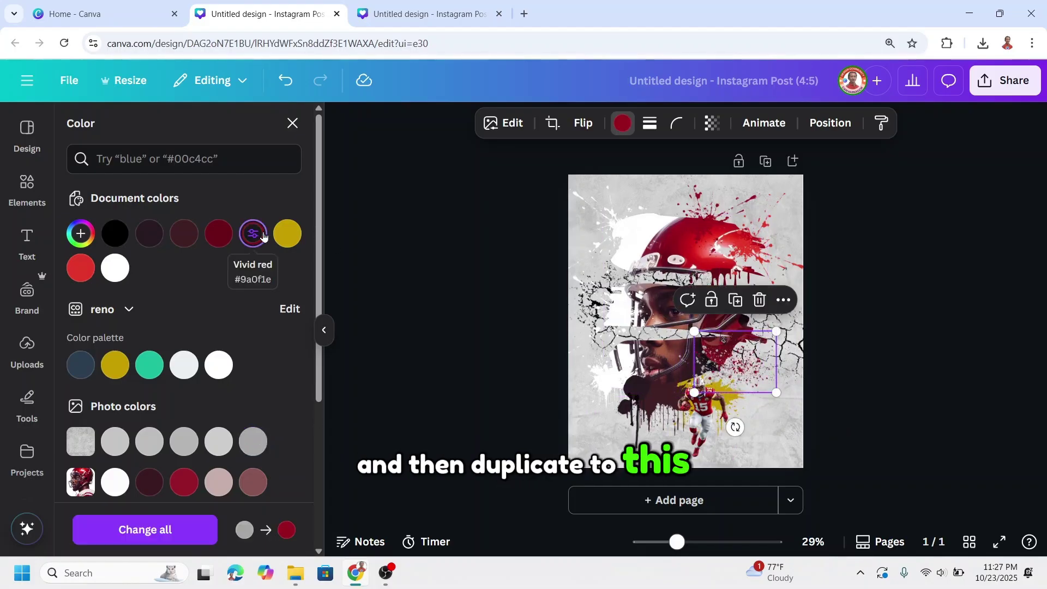
pyautogui.click(736, 301)
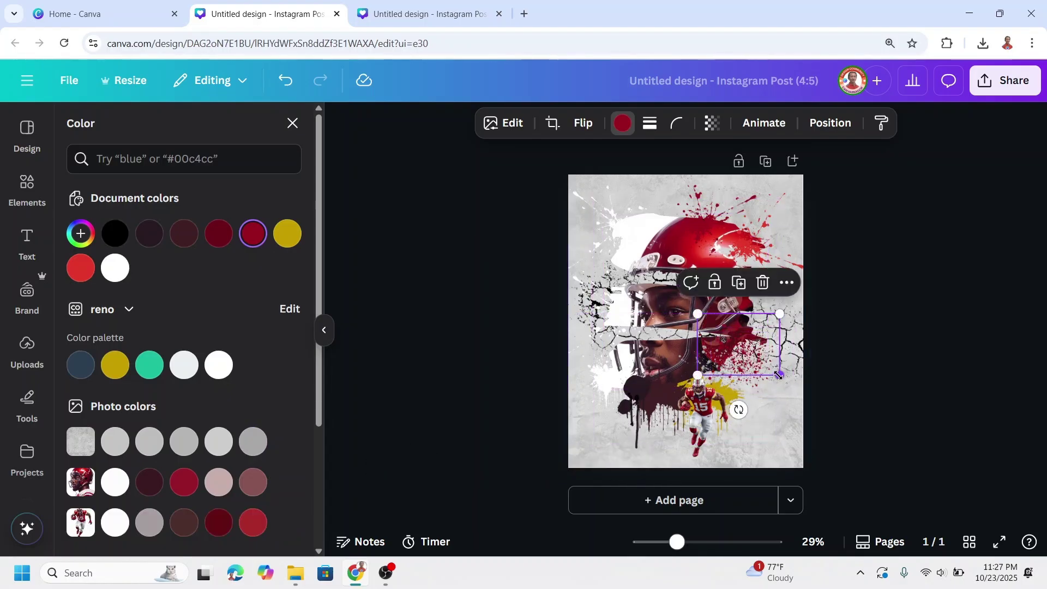
pyautogui.moveTo(779, 375); pyautogui.dragTo(768, 366)
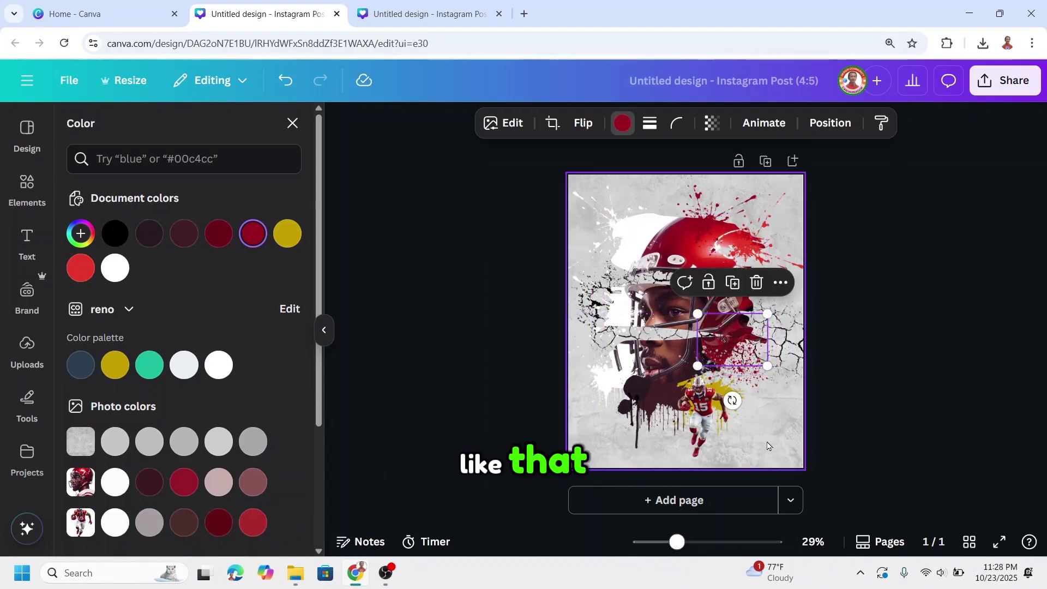
# Step: Place a copy of the dark dripping splatter at the helmet's lower back and recolour it with the document's dark red
pyautogui.moveTo(656, 425); pyautogui.dragTo(749, 347)
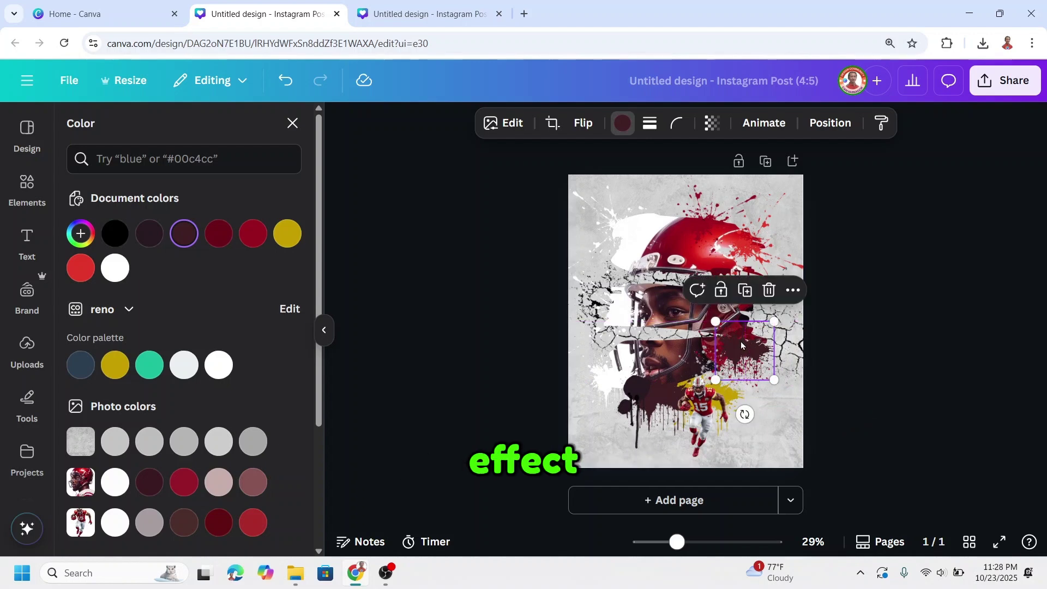
pyautogui.click(220, 234)
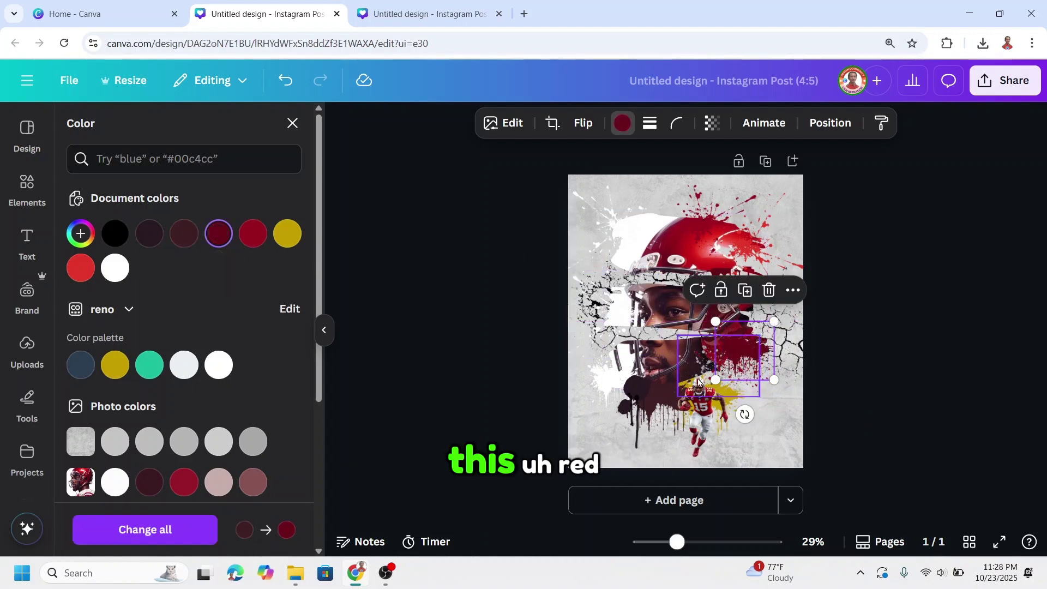
pyautogui.click(782, 447)
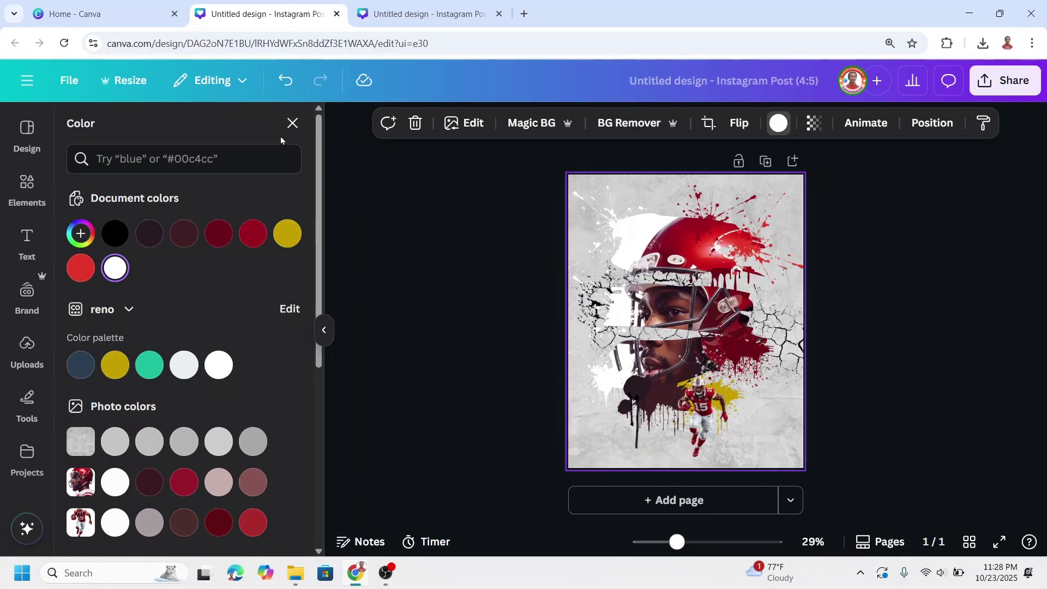
# Step: Add the soft black shadow from the recently used elements, scale it down under the running player's feet and send it to back
pyautogui.click(293, 124)
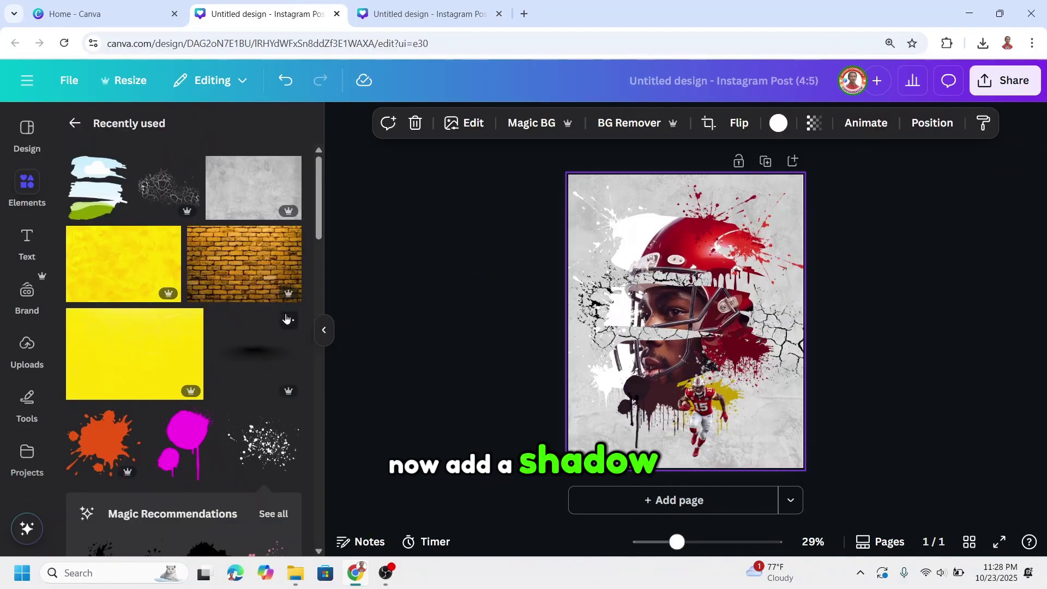
pyautogui.click(286, 320)
pyautogui.click(261, 351)
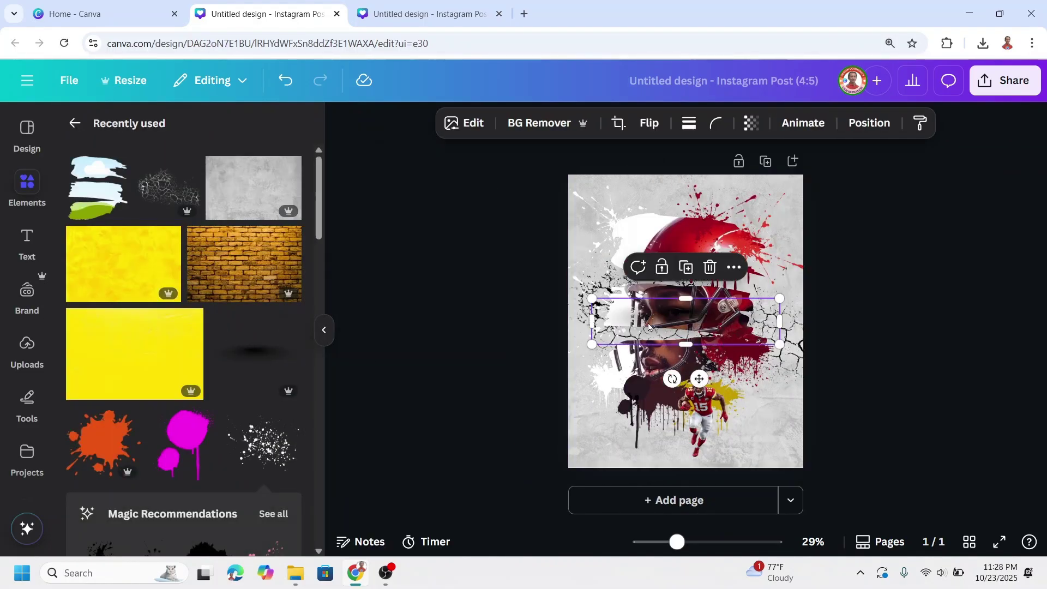
pyautogui.moveTo(649, 327); pyautogui.dragTo(657, 467)
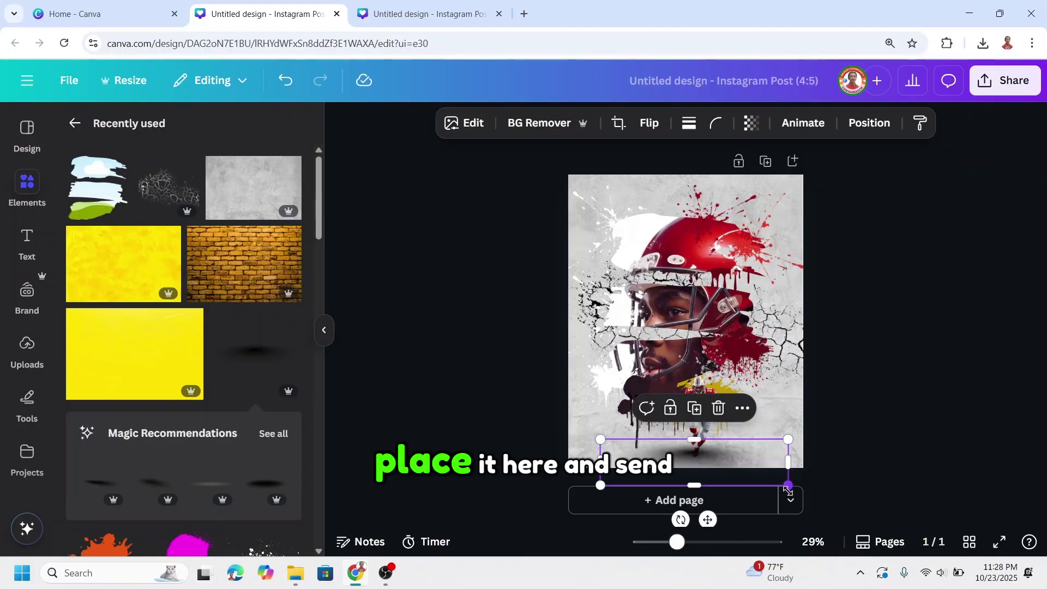
pyautogui.moveTo(751, 478); pyautogui.dragTo(700, 464)
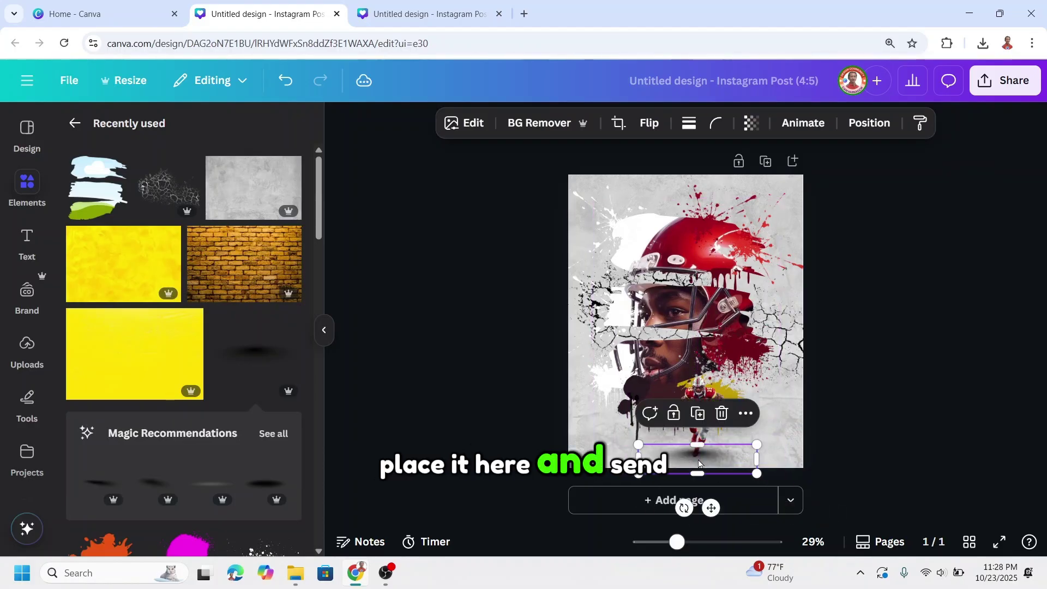
pyautogui.rightClick(711, 457)
pyautogui.moveTo(767, 292)
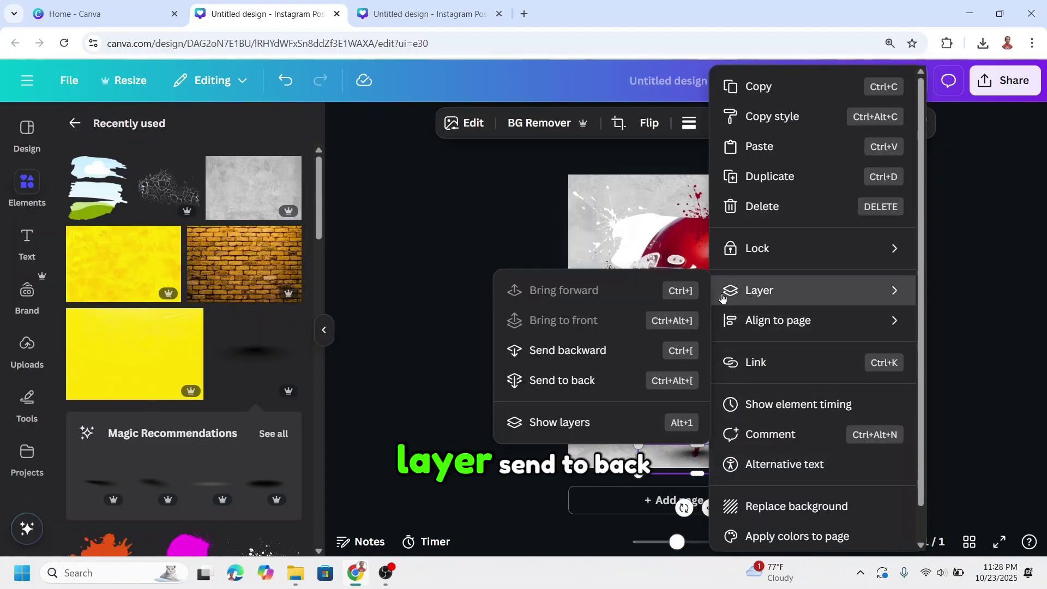
pyautogui.click(598, 390)
# Step: Select all artwork above the wall background, scale it down together and position it centred in the upper part of the page
pyautogui.moveTo(862, 178); pyautogui.dragTo(546, 489)
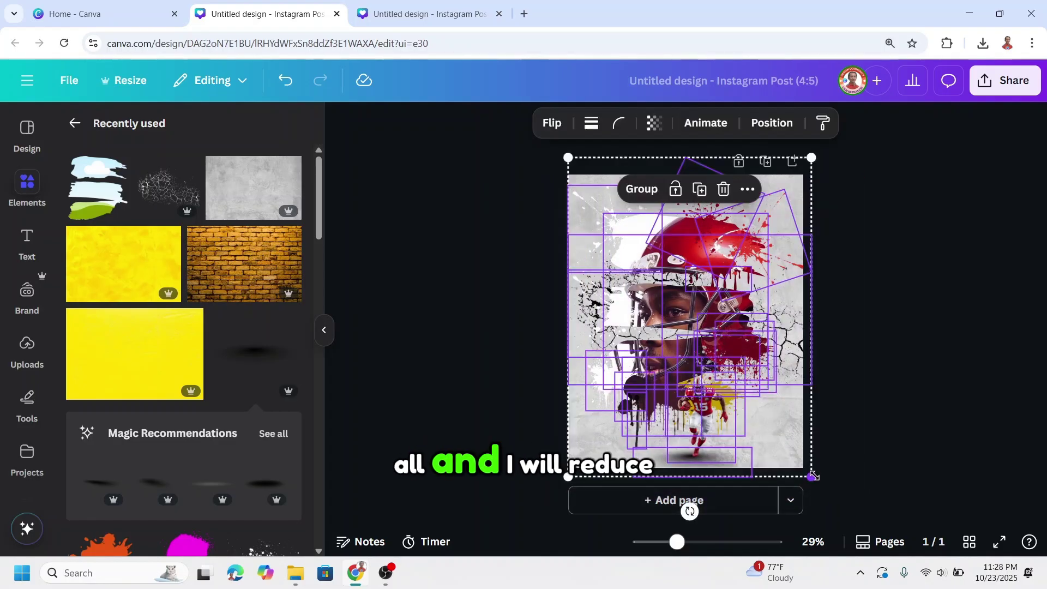
pyautogui.moveTo(812, 476); pyautogui.dragTo(775, 431)
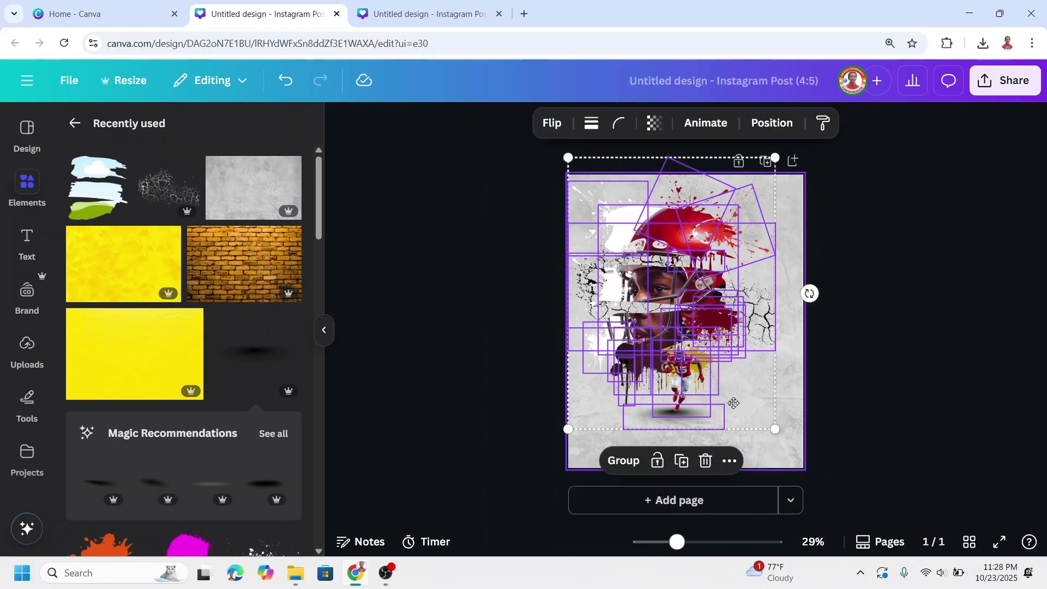
pyautogui.moveTo(734, 402); pyautogui.dragTo(738, 409)
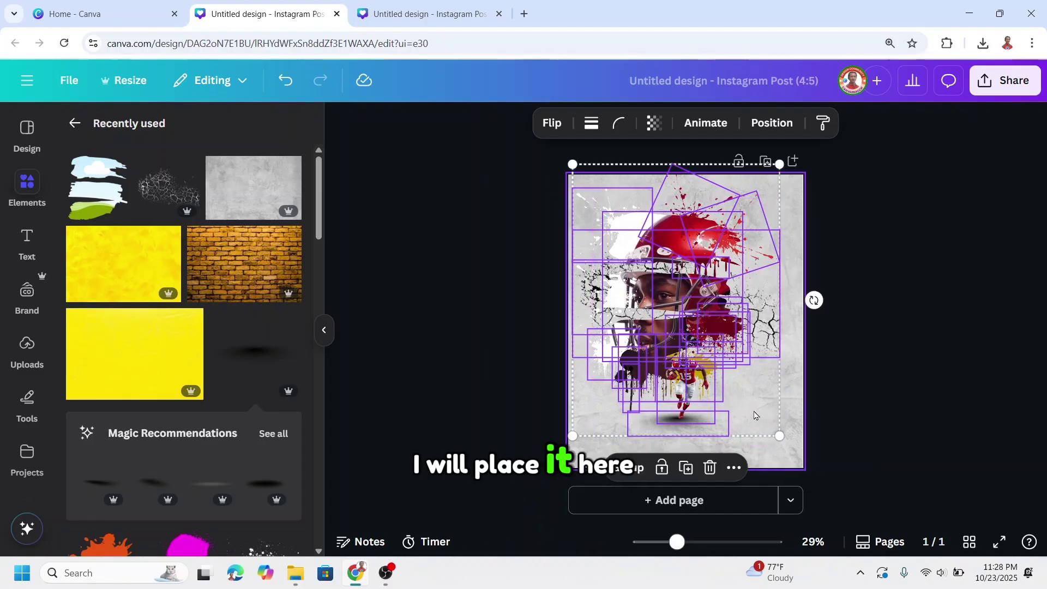
pyautogui.moveTo(780, 436); pyautogui.dragTo(787, 445)
pyautogui.moveTo(749, 401); pyautogui.dragTo(748, 392)
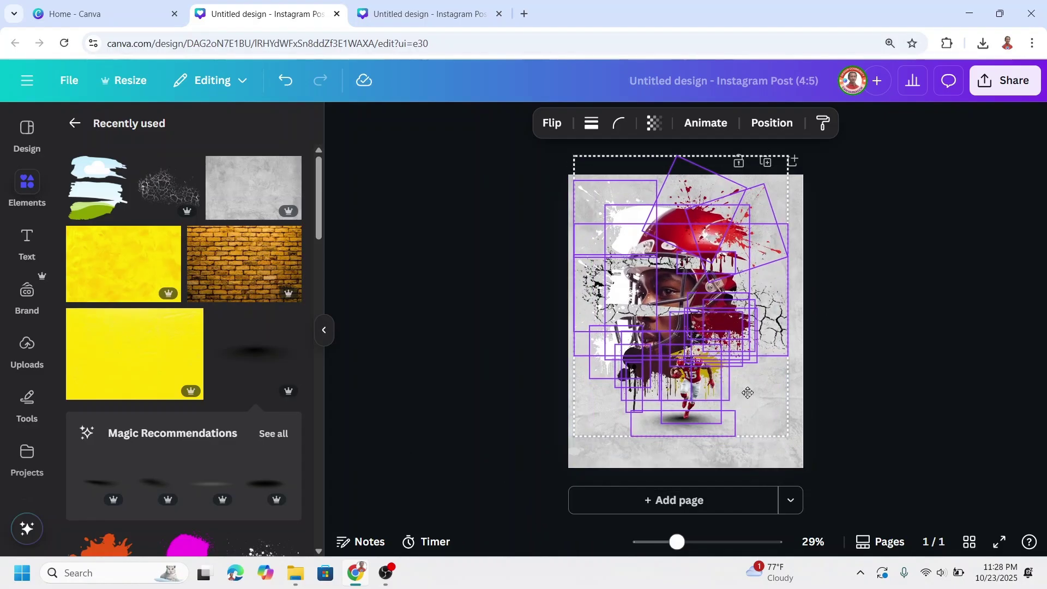
pyautogui.click(830, 389)
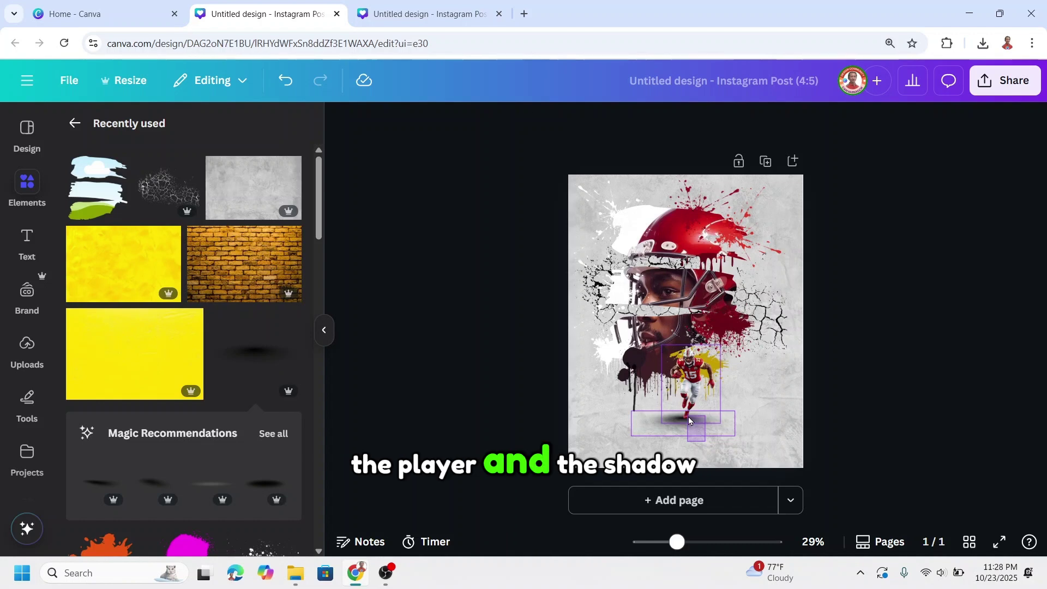
# Step: Select the running player with the shadow, enlarge both together and place them below the portrait near the page's lower edge
pyautogui.click(690, 420)
pyautogui.moveTo(736, 436); pyautogui.dragTo(762, 466)
pyautogui.moveTo(734, 401); pyautogui.dragTo(729, 410)
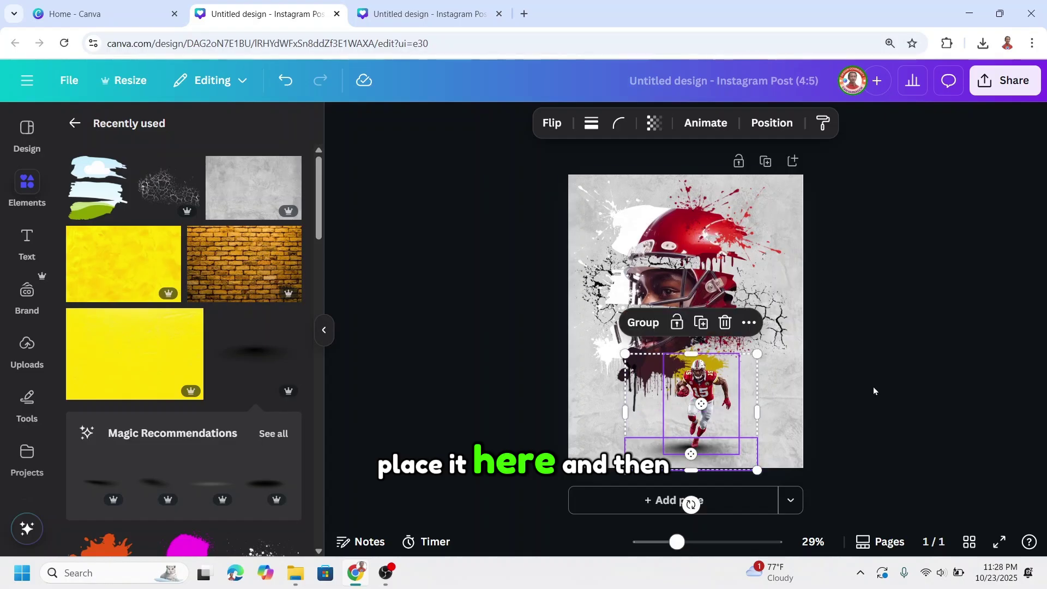
pyautogui.click(966, 140)
# Step: Download the finished poster as a PNG at 1,080 × 1,350 px
pyautogui.click(1002, 90)
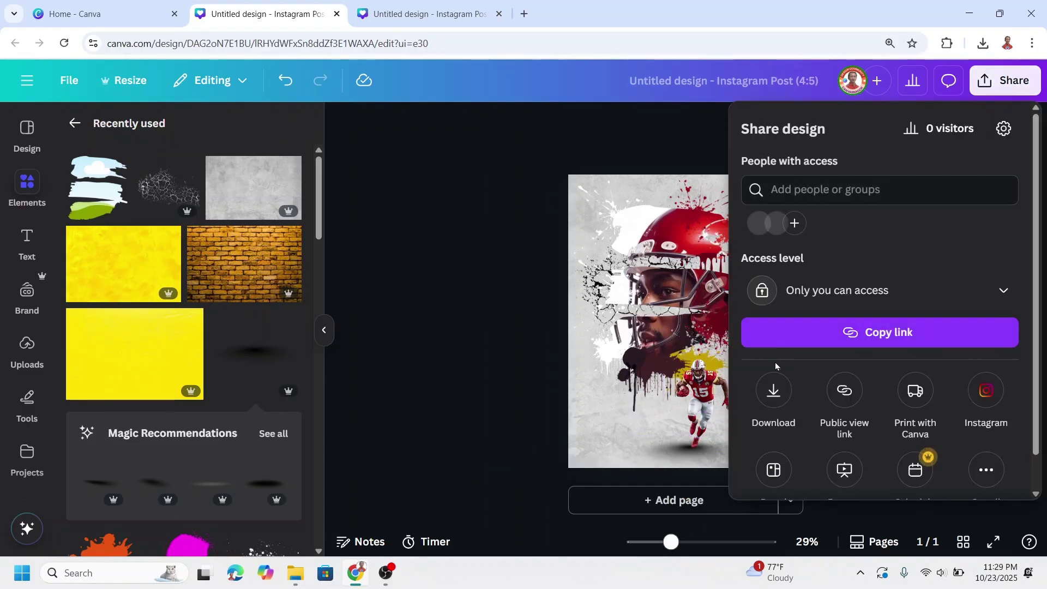
pyautogui.click(773, 390)
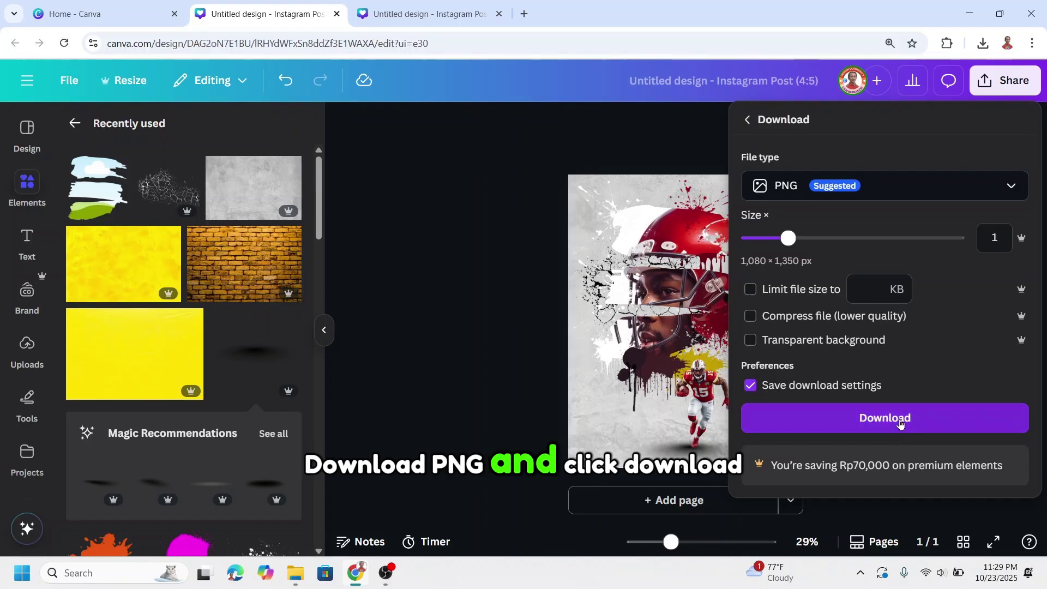
pyautogui.click(900, 424)
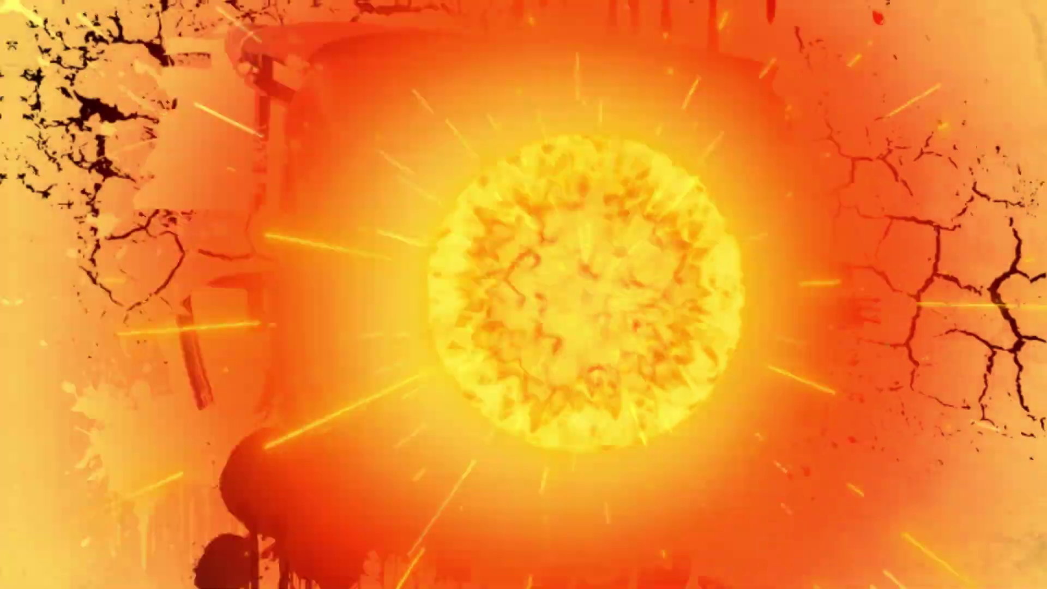